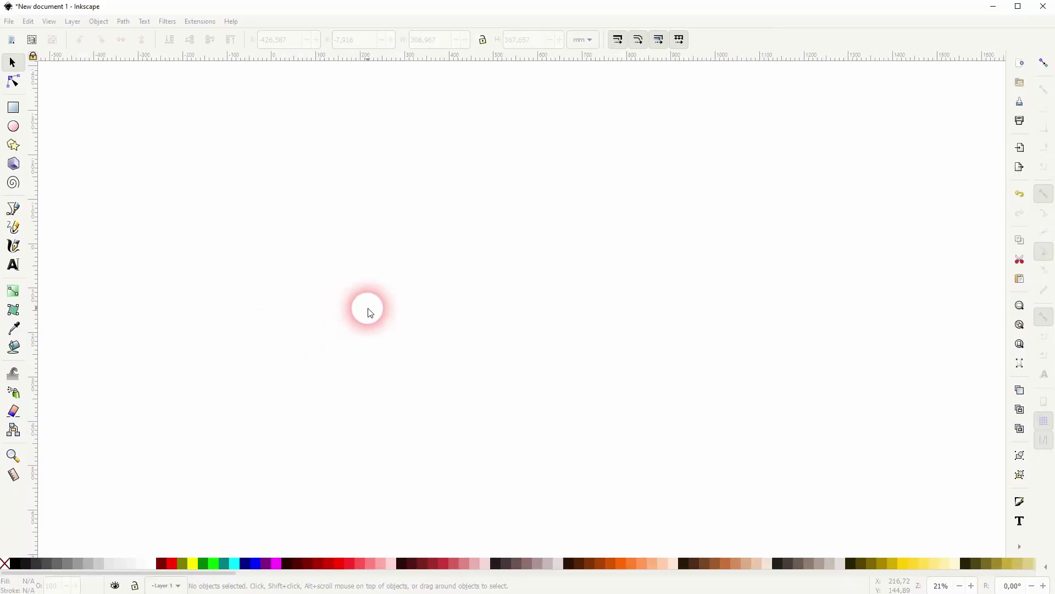
Draw a large dark-red circle for the bear's head and move it slightly lower.
{"action": "left_click", "coordinate": [13, 126]}
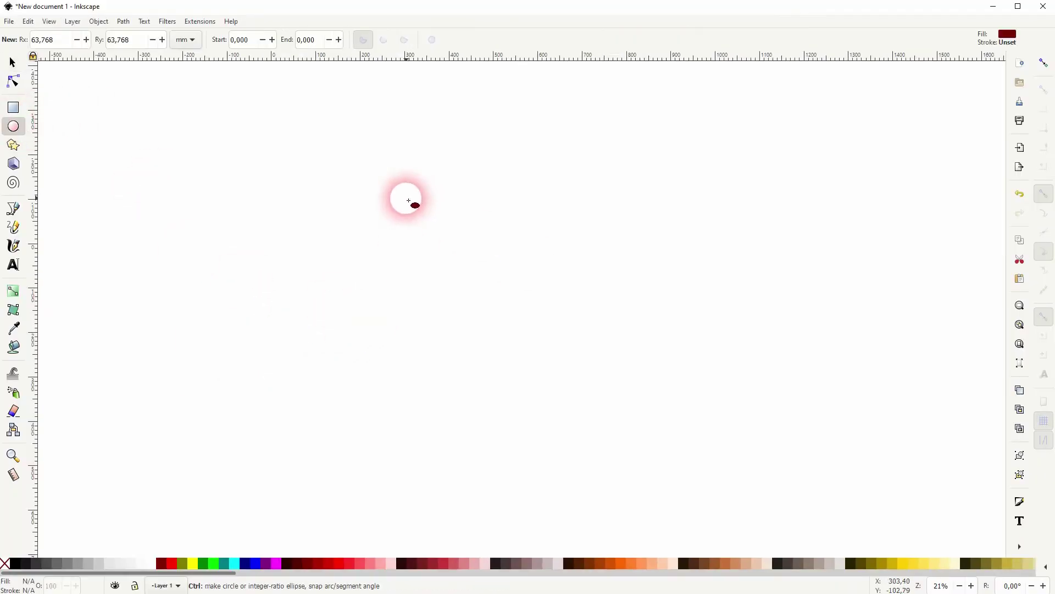
{"action": "left_click_drag", "start_coordinate": [405, 197], "coordinate": [601, 391]}
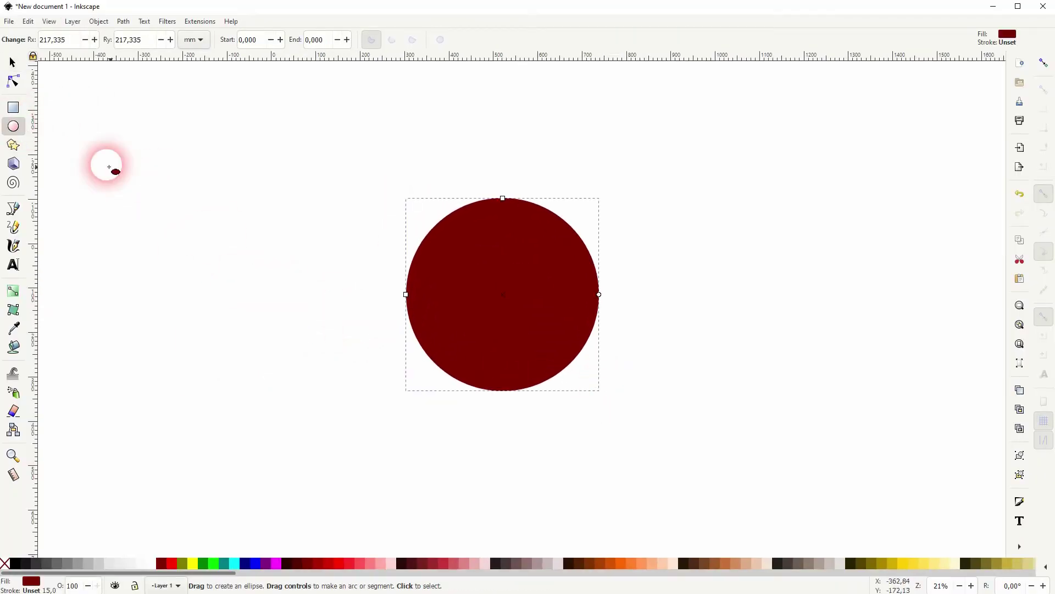
{"action": "left_click", "coordinate": [13, 63]}
{"action": "left_click_drag", "start_coordinate": [512, 310], "coordinate": [491, 298]}
Duplicate the circle into two small ears on top of the head and group them.
{"action": "key", "text": "ctrl+d"}
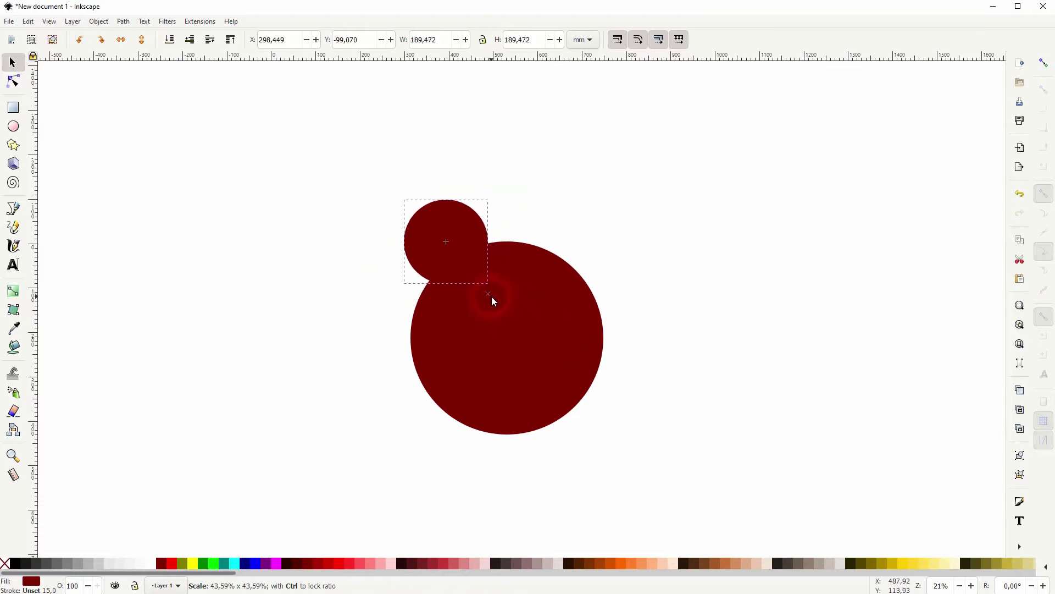
{"action": "left_click_drag", "start_coordinate": [460, 258], "coordinate": [583, 255]}
{"action": "left_click", "coordinate": [466, 265]}
{"action": "left_click", "coordinate": [462, 238], "text": "shift"}
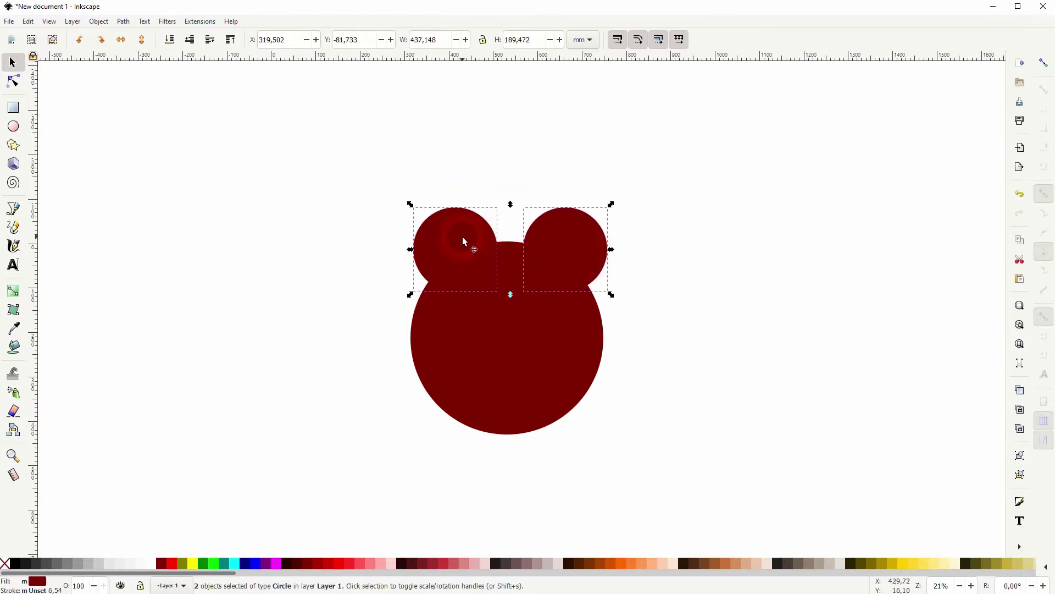
{"action": "key", "text": "ctrl+g"}
Centre the ear group horizontally over the head circle, aligned relative to the last selected object.
{"action": "left_click_drag", "start_coordinate": [329, 464], "coordinate": [745, 98]}
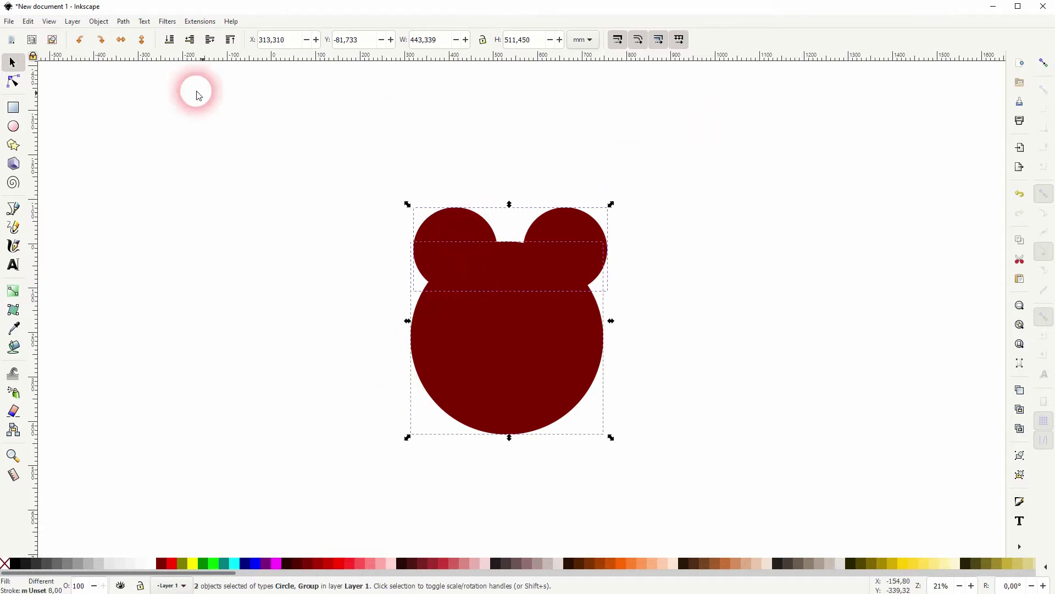
{"action": "left_click", "coordinate": [111, 24]}
{"action": "left_click", "coordinate": [146, 368]}
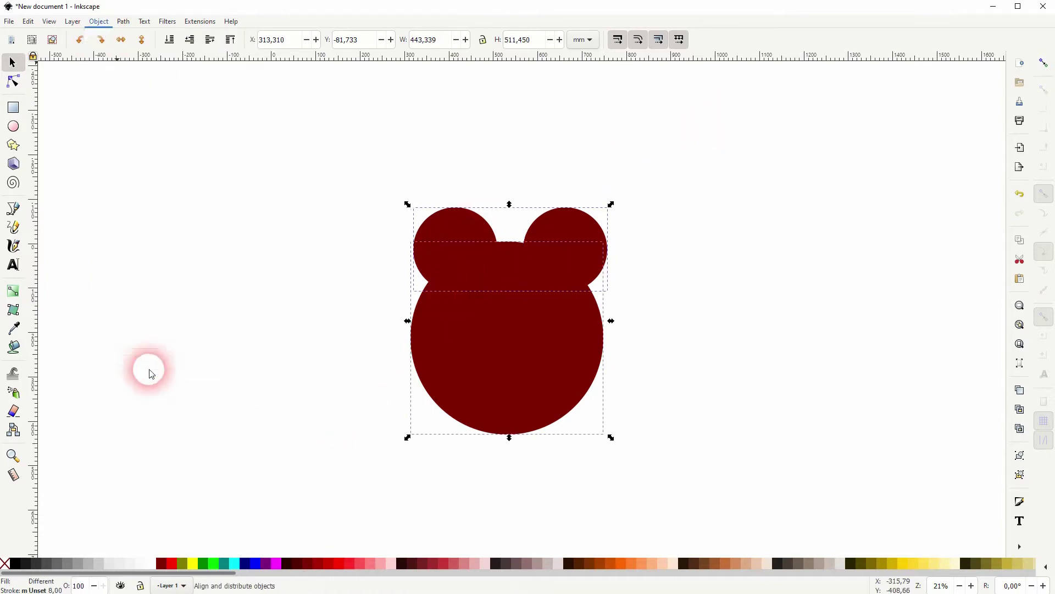
{"action": "left_click", "coordinate": [941, 92]}
{"action": "left_click", "coordinate": [940, 93]}
{"action": "left_click", "coordinate": [921, 112]}
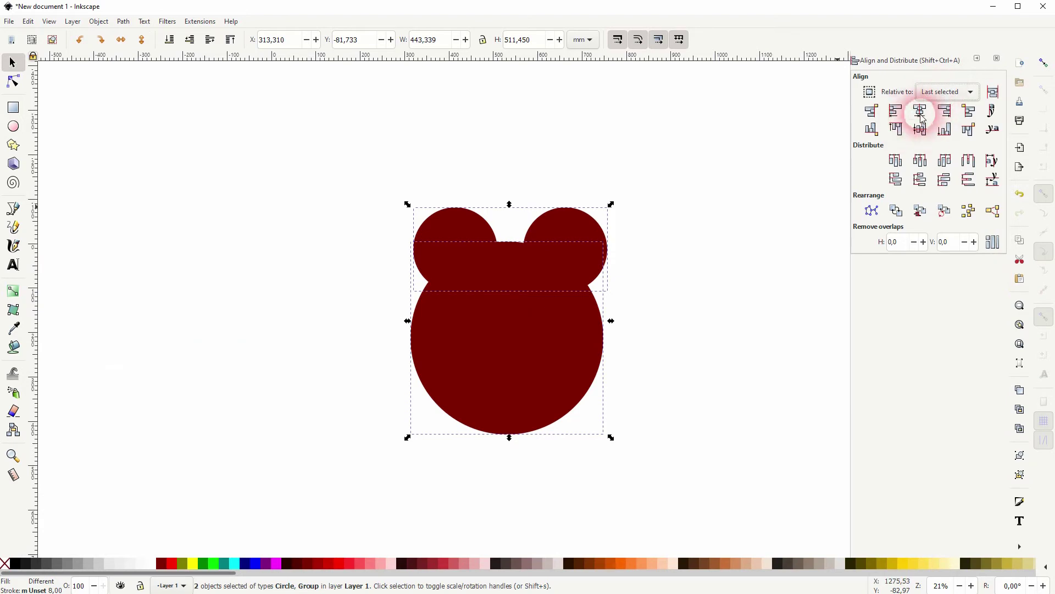
{"action": "left_click", "coordinate": [704, 306]}
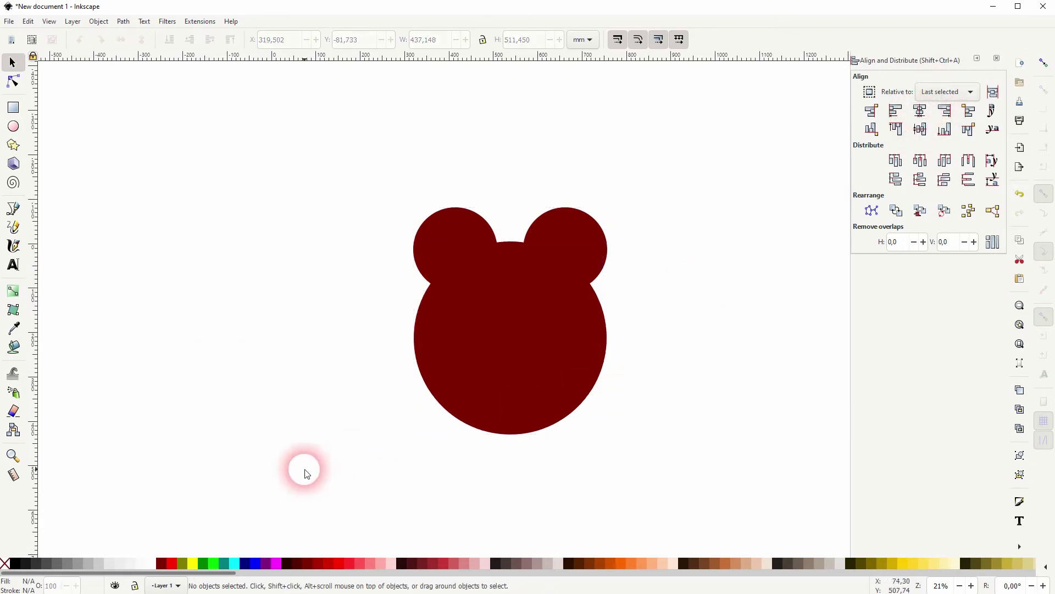
Try a path Difference on the ears and head, then ungroup the two ears.
{"action": "left_click_drag", "start_coordinate": [333, 456], "coordinate": [715, 148]}
{"action": "left_click", "coordinate": [123, 22]}
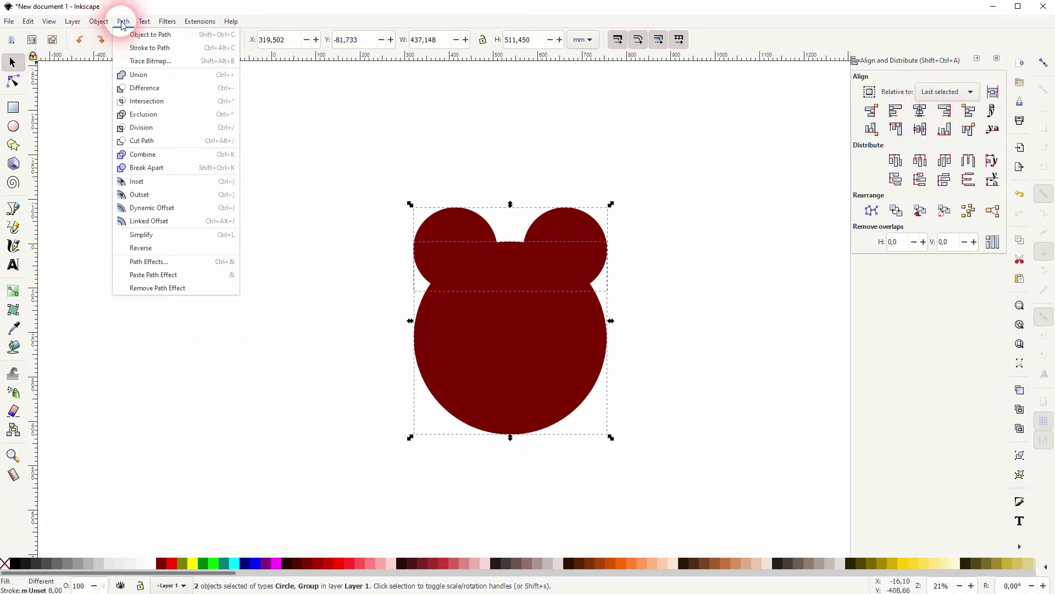
{"action": "left_click", "coordinate": [141, 87]}
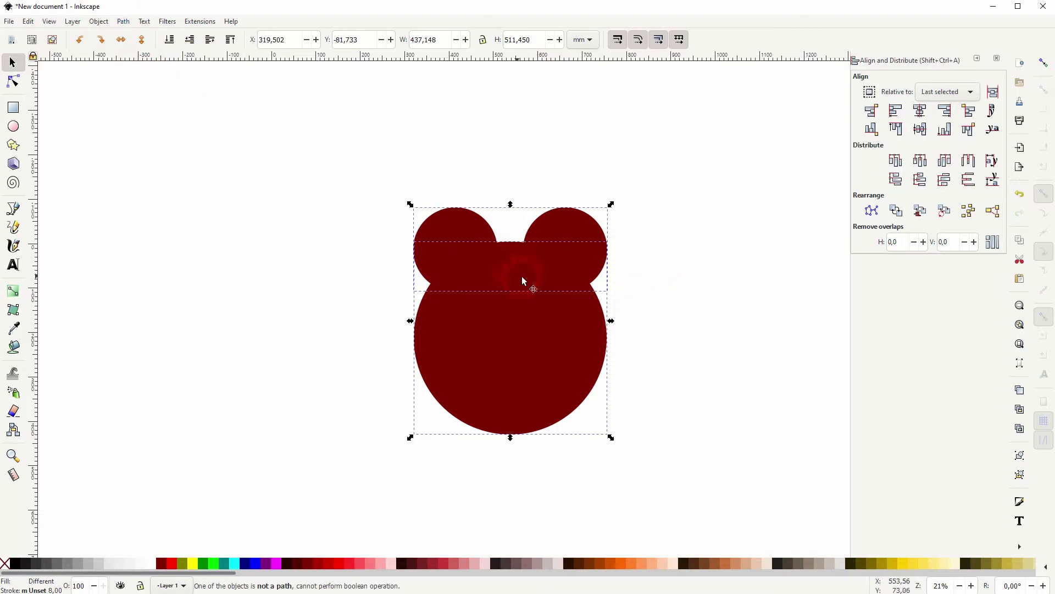
{"action": "left_click", "coordinate": [557, 241]}
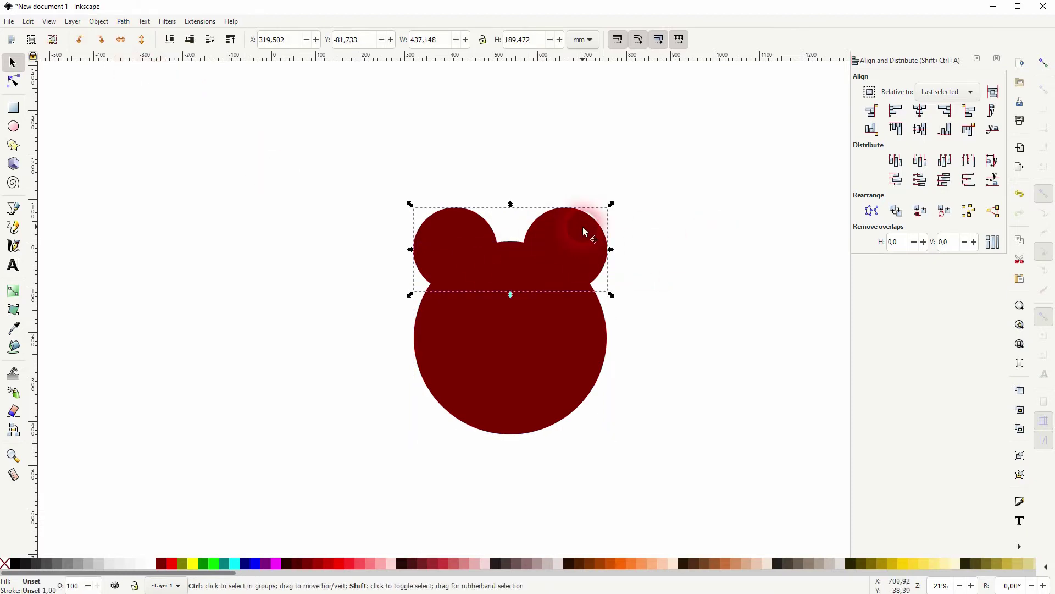
{"action": "key", "text": "ctrl+shift+g"}
{"action": "left_click", "coordinate": [739, 347]}
Union the left ear, then the right ear, with the head into one bear path.
{"action": "left_click", "coordinate": [474, 262]}
{"action": "left_click", "coordinate": [499, 379], "text": "shift"}
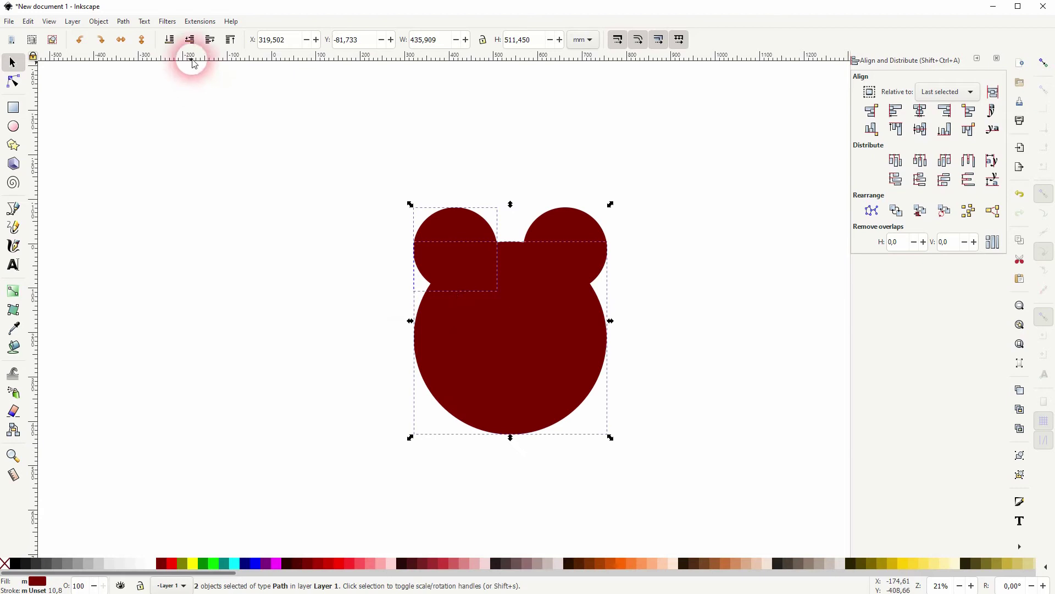
{"action": "left_click", "coordinate": [123, 21]}
{"action": "left_click", "coordinate": [165, 74]}
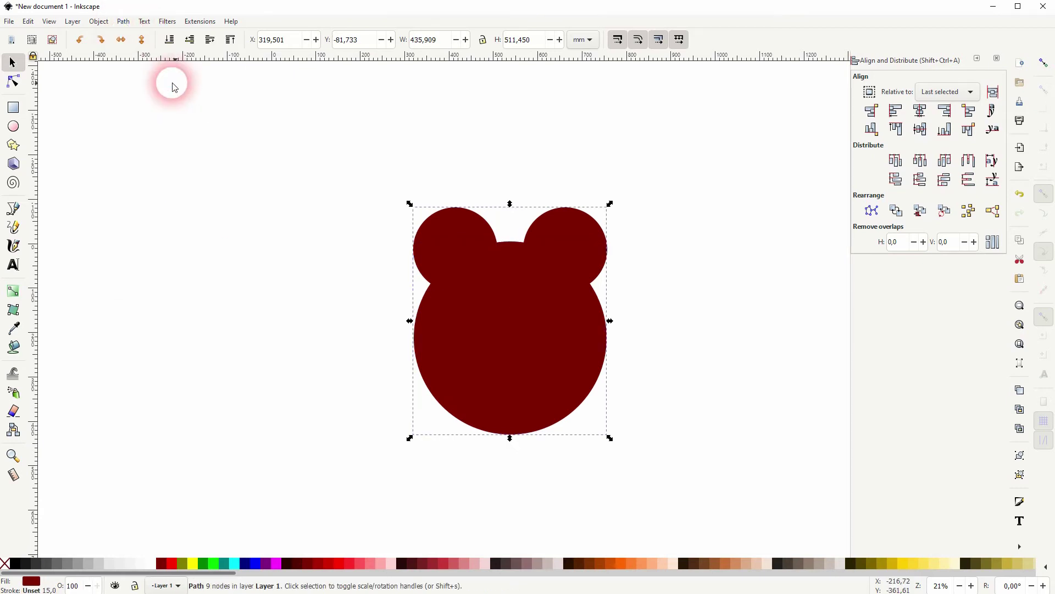
{"action": "left_click", "coordinate": [670, 226]}
{"action": "left_click", "coordinate": [579, 237]}
{"action": "left_click", "coordinate": [489, 352], "text": "shift"}
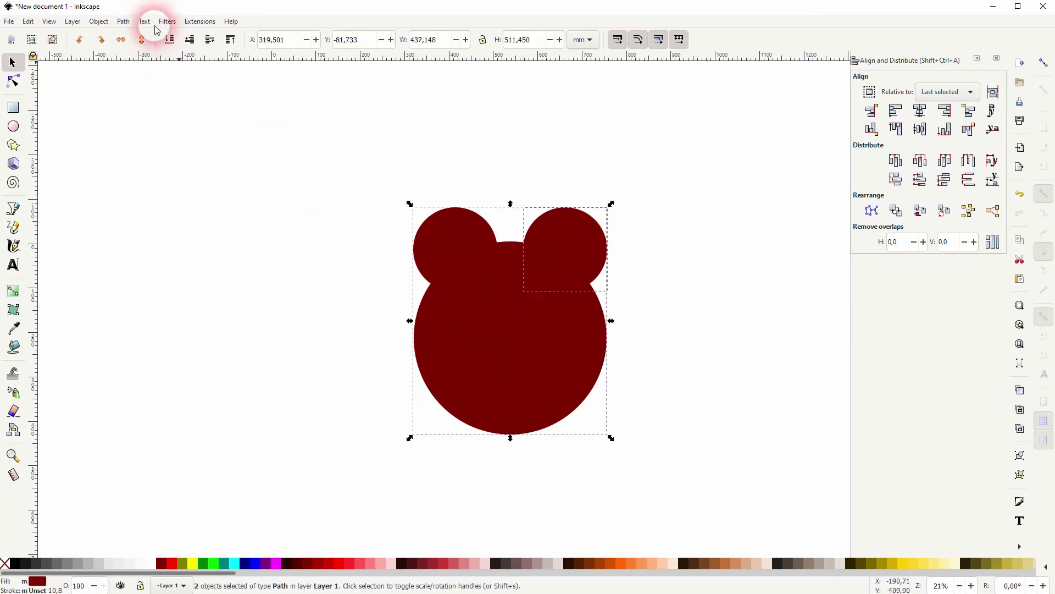
{"action": "left_click", "coordinate": [123, 21]}
{"action": "left_click", "coordinate": [139, 100]}
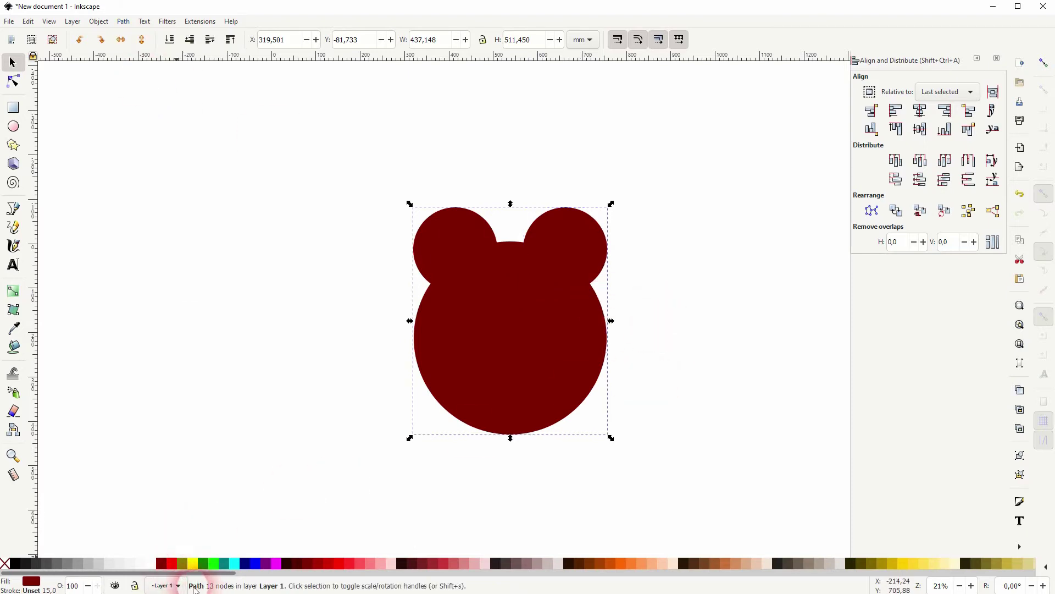
Move the bear to the left and place a duplicate beside it on the right.
{"action": "left_click_drag", "start_coordinate": [530, 325], "coordinate": [232, 342]}
{"action": "key", "text": "ctrl+d"}
{"action": "left_click", "coordinate": [536, 329]}
{"action": "left_click_drag", "start_coordinate": [536, 329], "coordinate": [563, 327]}
Apply Dynamic Offset to the right bear and pull its outline inward into a slimmer inset.
{"action": "left_click", "coordinate": [123, 21]}
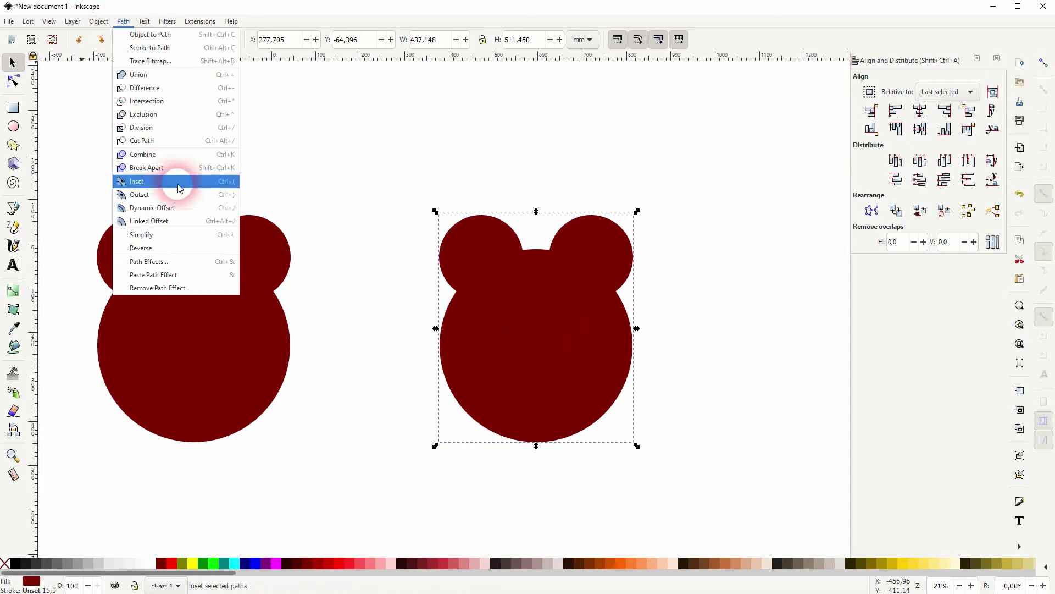
{"action": "left_click", "coordinate": [183, 208]}
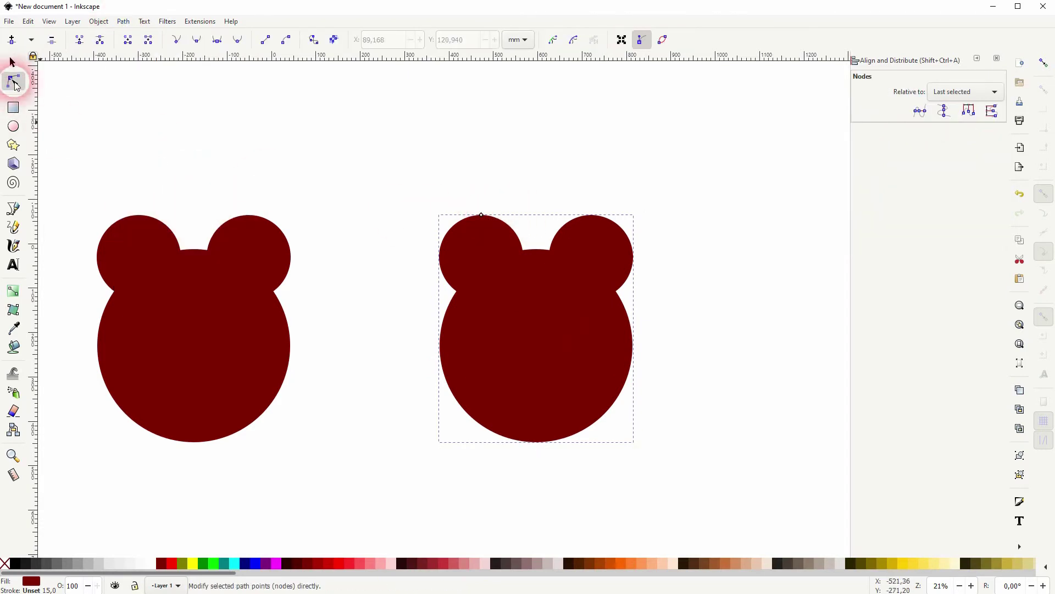
{"action": "left_click", "coordinate": [504, 224]}
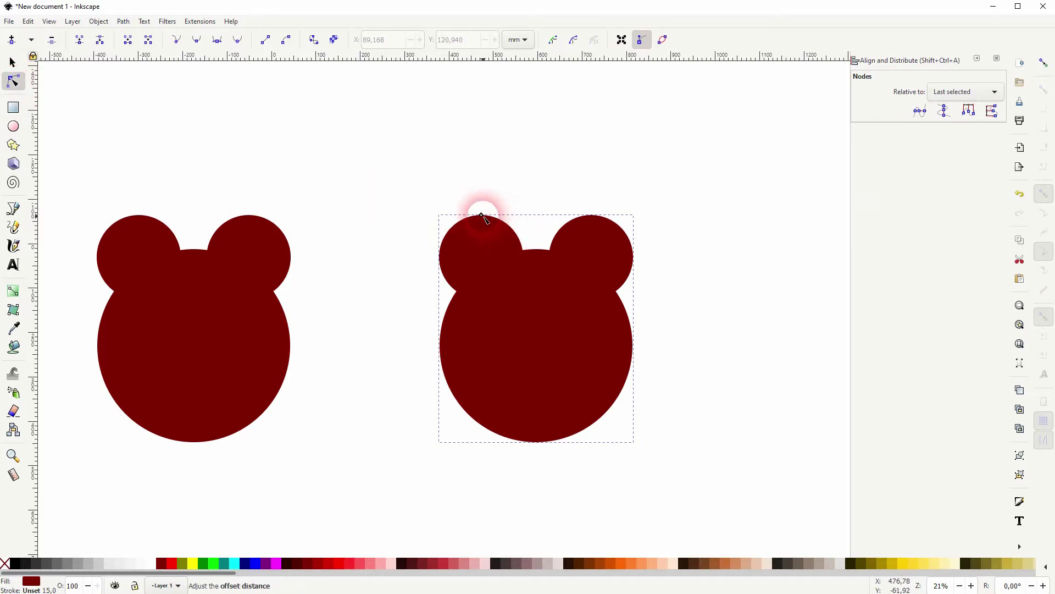
{"action": "left_click_drag", "start_coordinate": [482, 215], "coordinate": [486, 246]}
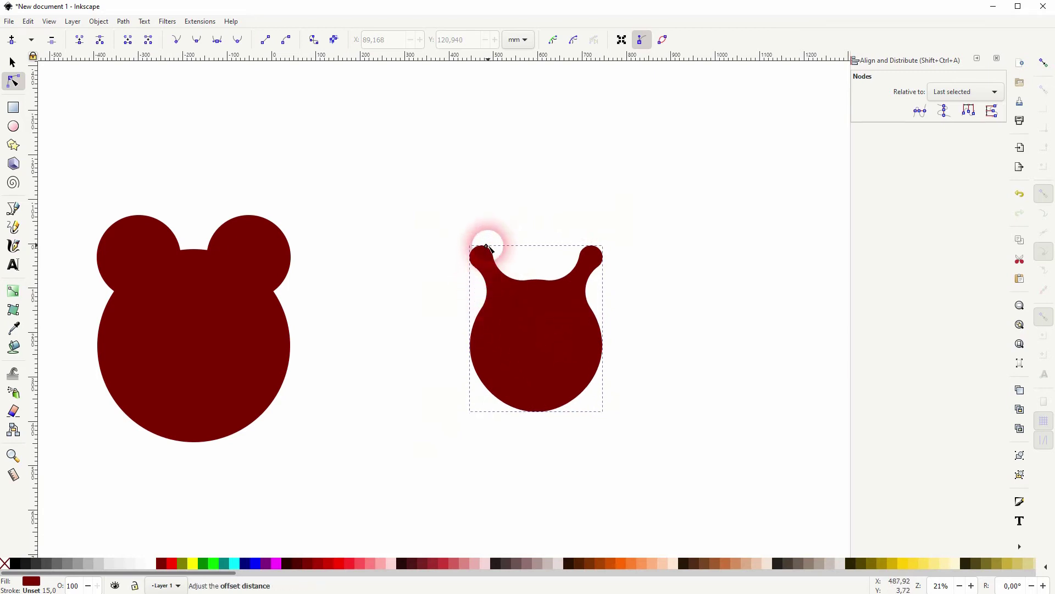
{"action": "mouse_move", "coordinate": [487, 248]}
{"action": "left_mouse_down"}
{"action": "mouse_move", "coordinate": [509, 221]}
{"action": "mouse_move", "coordinate": [495, 243]}
{"action": "left_mouse_up"}
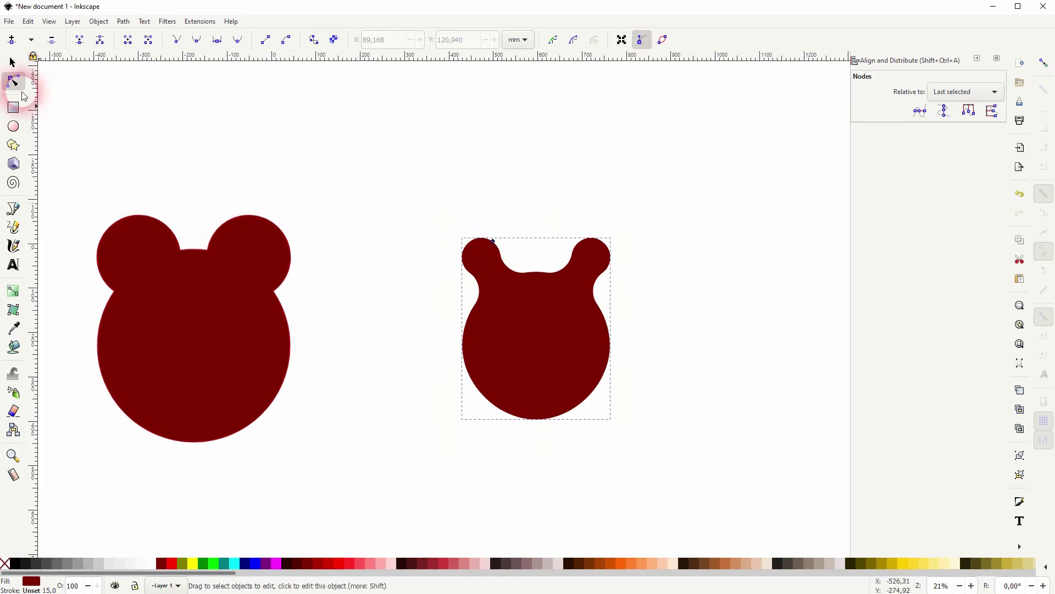
{"action": "left_click", "coordinate": [12, 62]}
Spread the bears apart, shifting the inset bear right and the full bear toward the centre.
{"action": "left_click", "coordinate": [707, 311]}
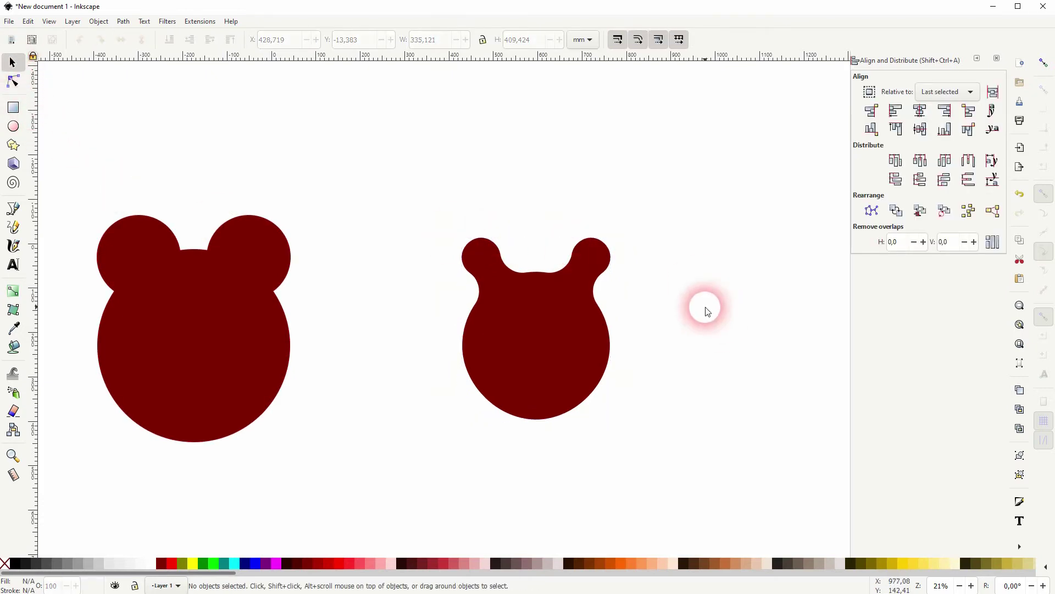
{"action": "left_click", "coordinate": [516, 342]}
{"action": "left_click_drag", "start_coordinate": [538, 341], "coordinate": [655, 351]}
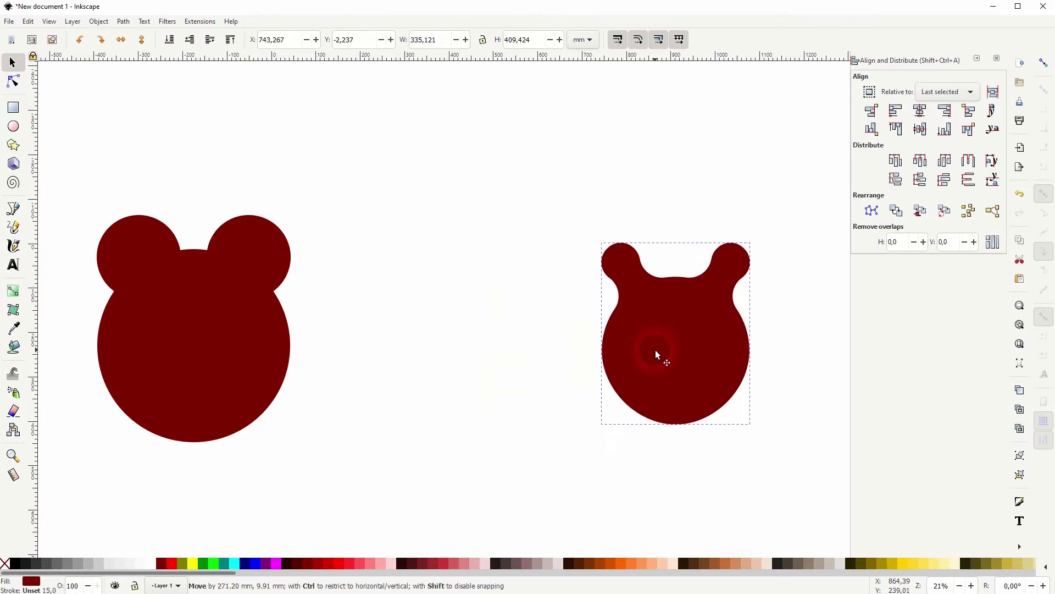
{"action": "left_click_drag", "start_coordinate": [167, 353], "coordinate": [364, 350]}
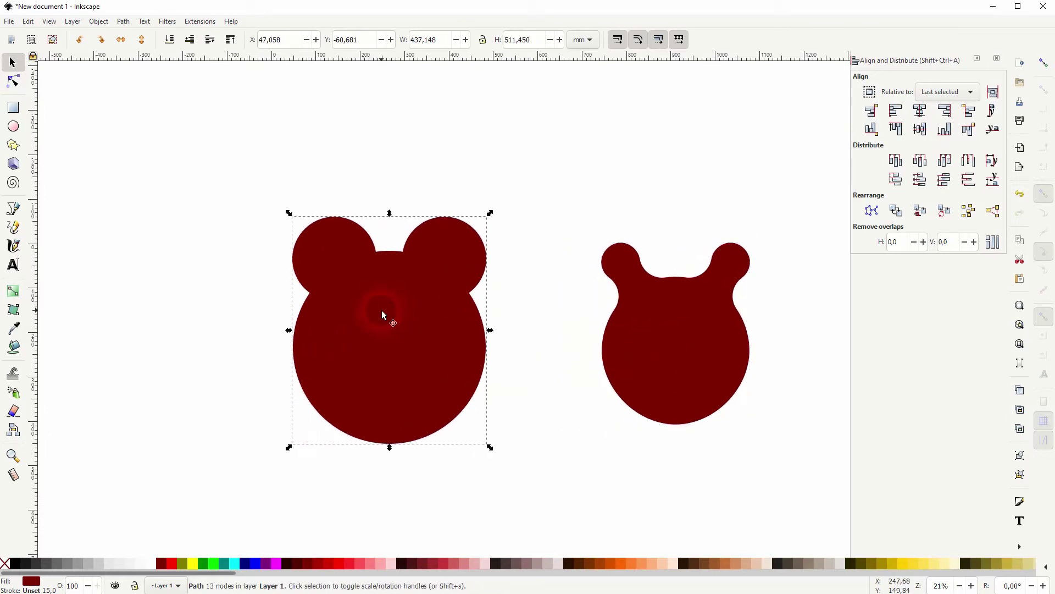
Fill a copy of the left bear black and lower it beneath the red bear.
{"action": "key", "text": "ctrl+d"}
{"action": "left_click_drag", "start_coordinate": [391, 314], "coordinate": [183, 355]}
{"action": "key", "text": "ctrl+z"}
{"action": "key", "text": "ctrl+z"}
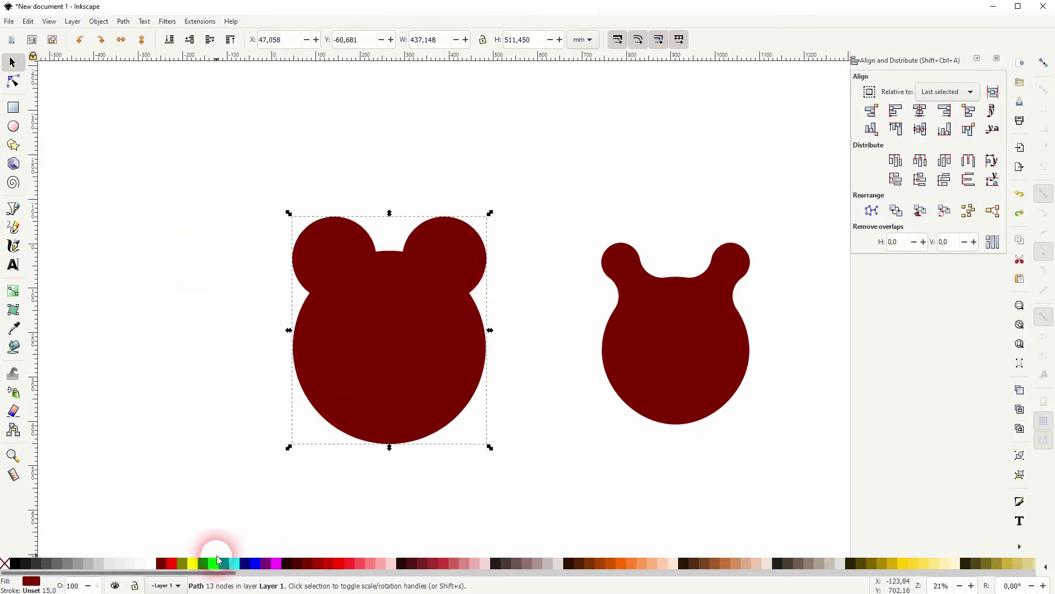
{"action": "left_click", "coordinate": [18, 565]}
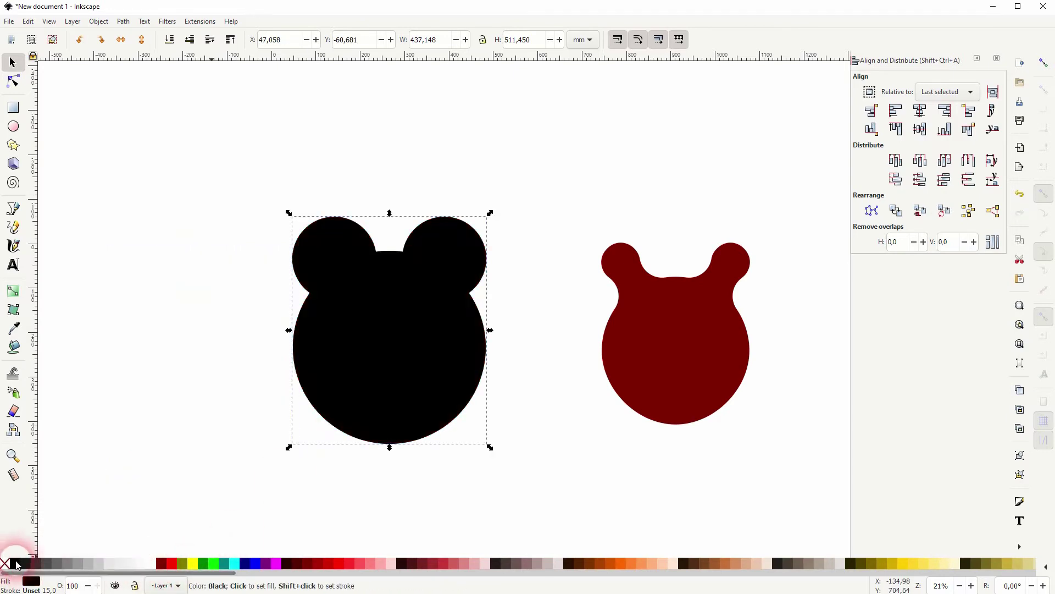
{"action": "left_click", "coordinate": [171, 40]}
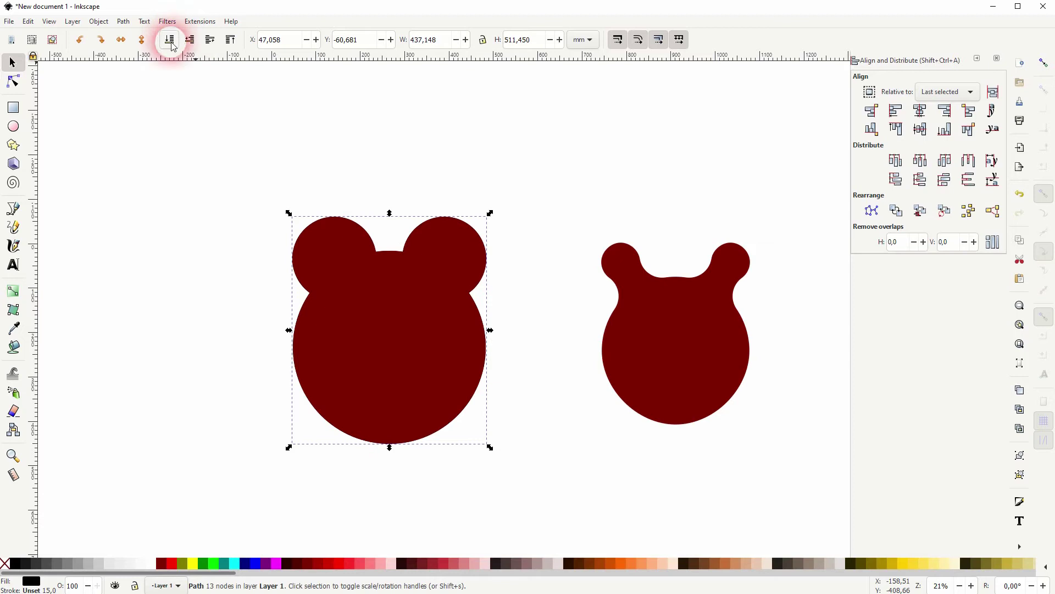
Make the black copy an offset object and drag its outline outward around the bear.
{"action": "left_click", "coordinate": [146, 17]}
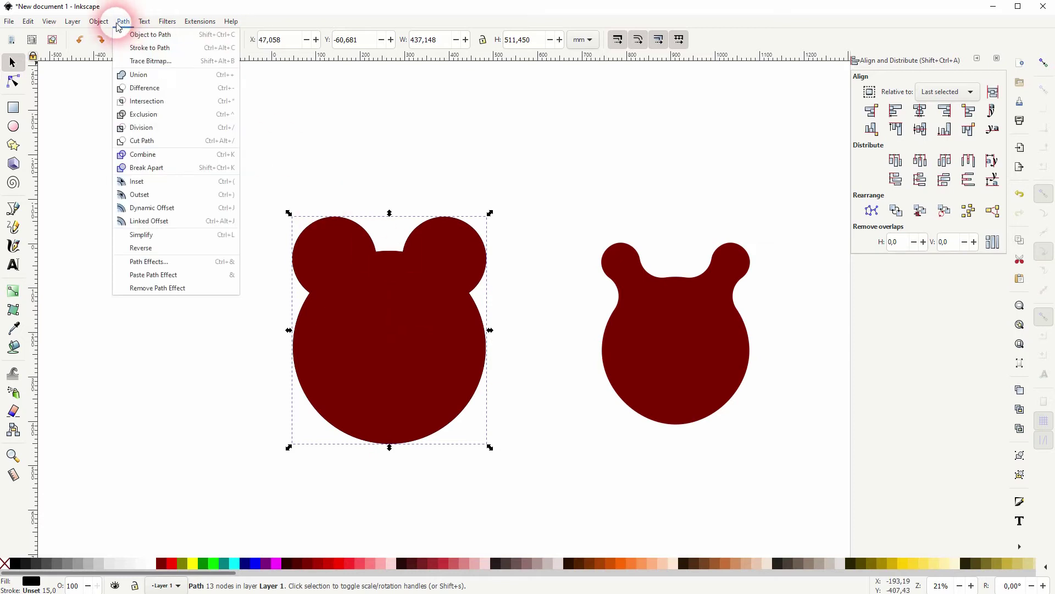
{"action": "left_click", "coordinate": [231, 220]}
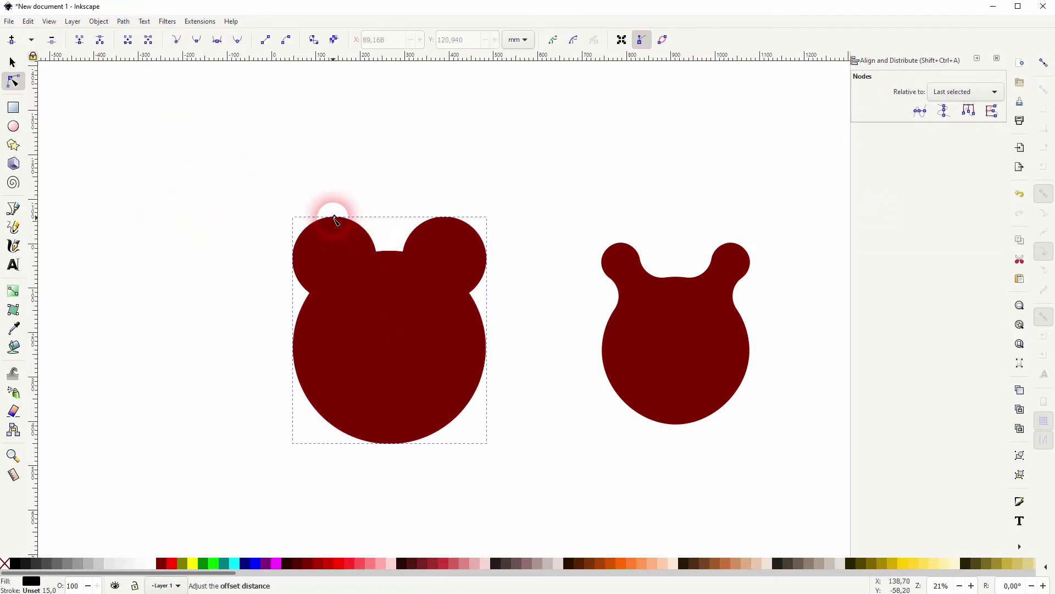
{"action": "left_click_drag", "start_coordinate": [333, 217], "coordinate": [336, 204]}
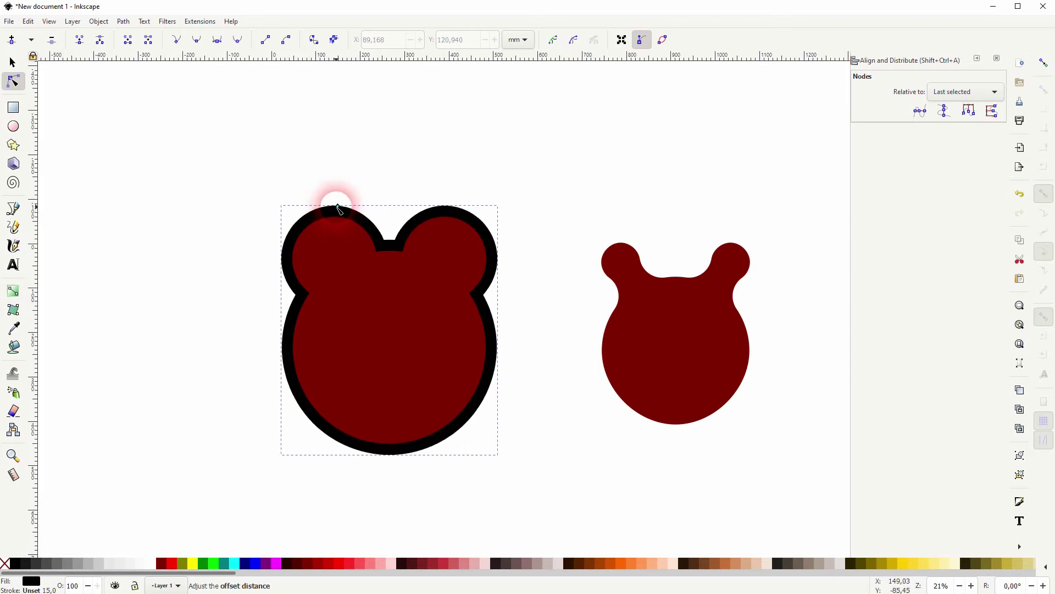
{"action": "left_click", "coordinate": [1044, 63]}
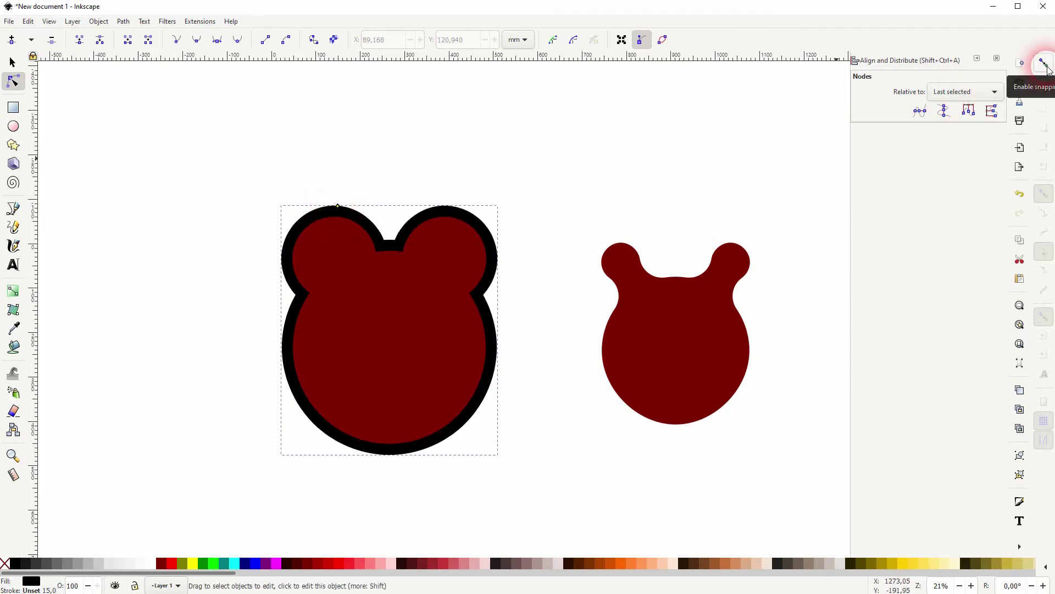
{"action": "left_click", "coordinate": [448, 226]}
{"action": "left_click", "coordinate": [1019, 28]}
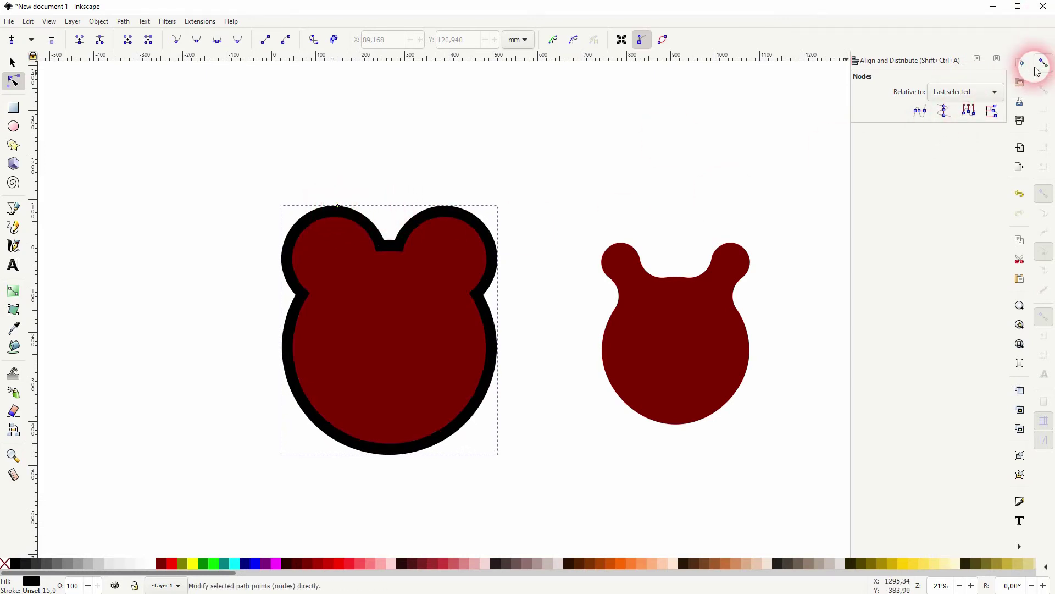
Turn snapping off and readjust the offset handle to form a thick black border.
{"action": "left_click", "coordinate": [337, 207]}
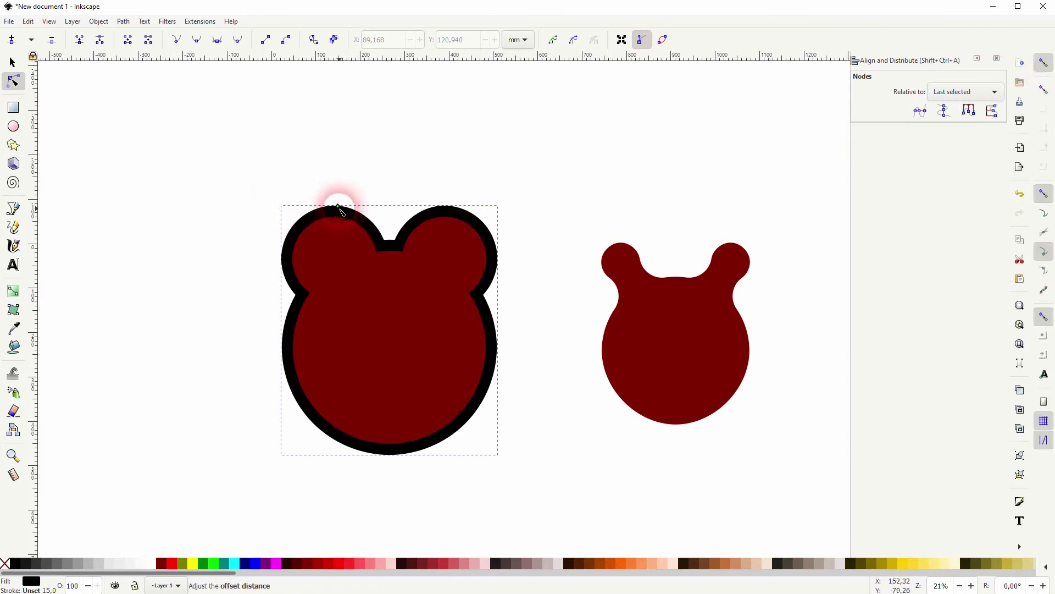
{"action": "left_click_drag", "start_coordinate": [339, 210], "coordinate": [337, 217]}
{"action": "left_click", "coordinate": [947, 116]}
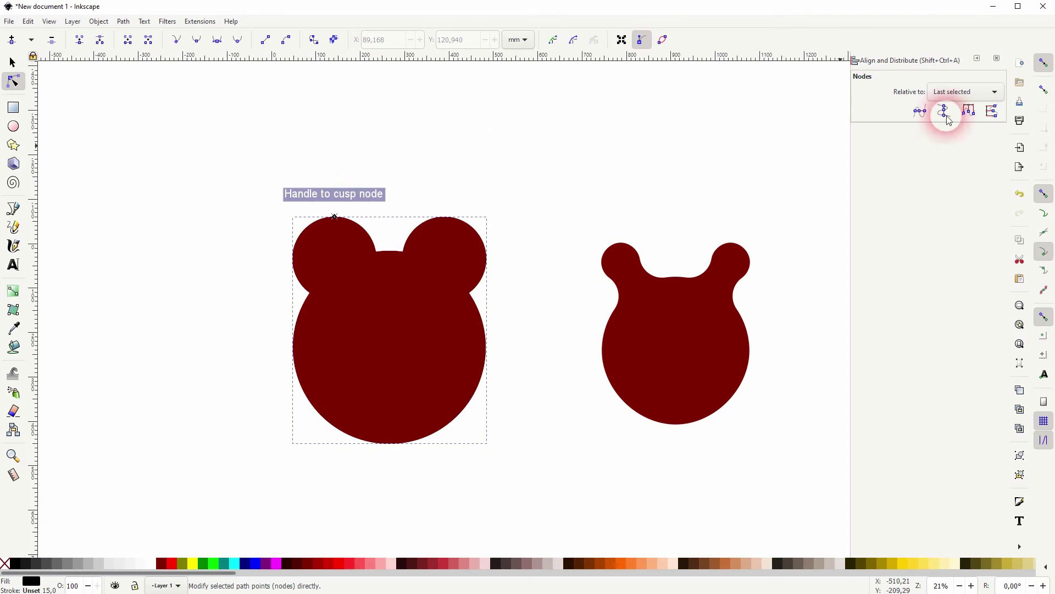
{"action": "left_click", "coordinate": [1044, 64]}
{"action": "left_click", "coordinate": [330, 218]}
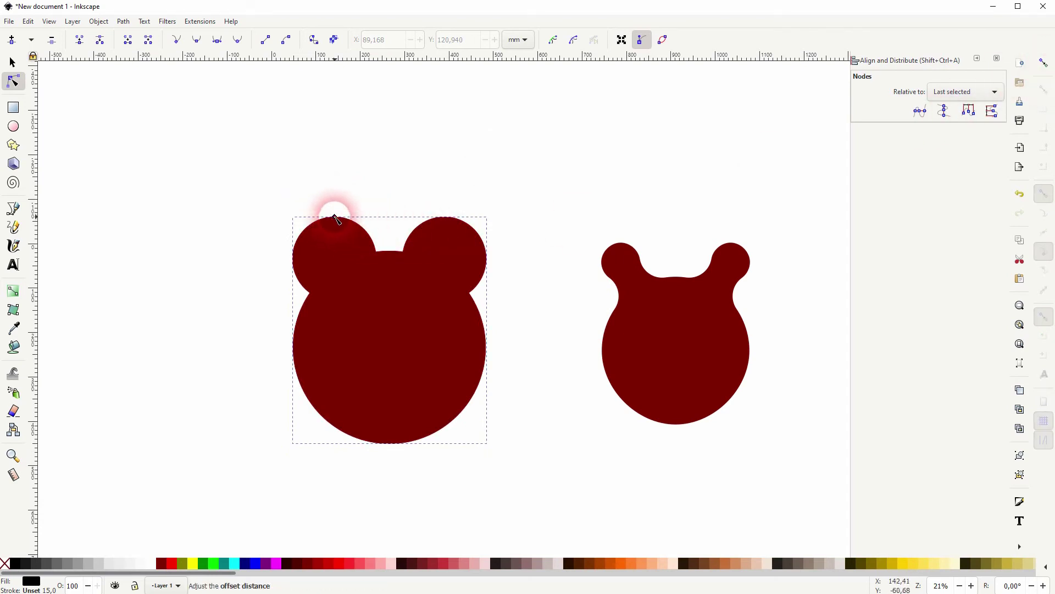
{"action": "left_click_drag", "start_coordinate": [337, 218], "coordinate": [336, 210]}
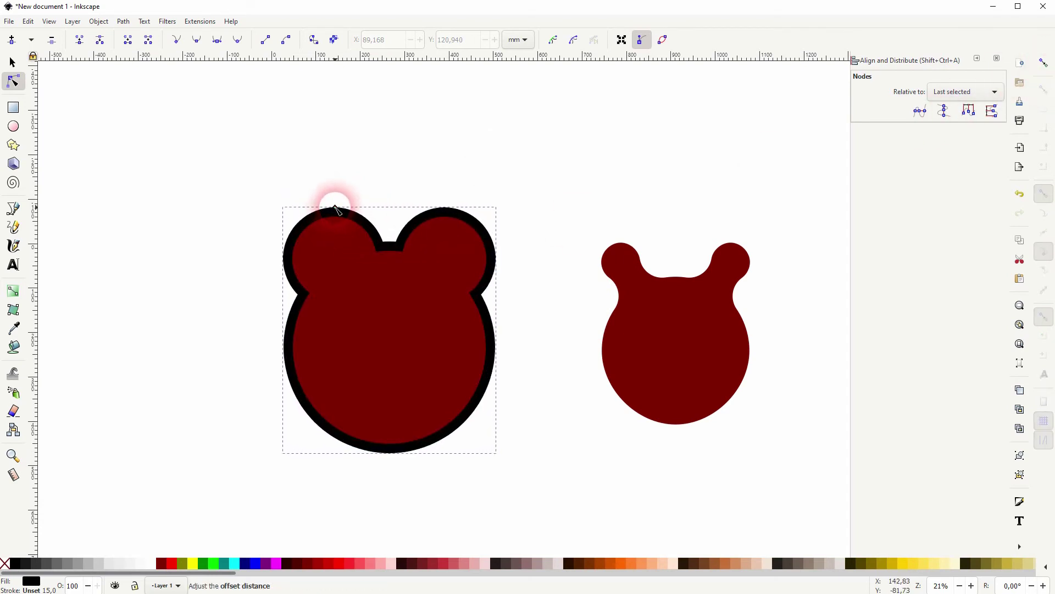
Copy the black outline, send the red copy to the bottom, and widen it as a dynamic offset.
{"action": "left_click", "coordinate": [7, 92]}
{"action": "left_click", "coordinate": [12, 64]}
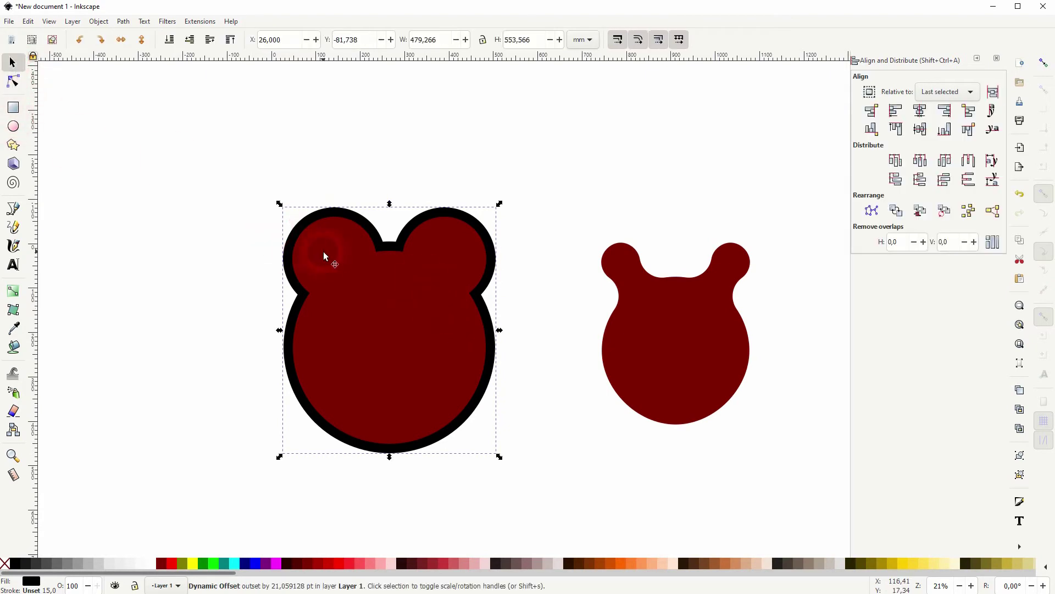
{"action": "key", "text": "Page_Up"}
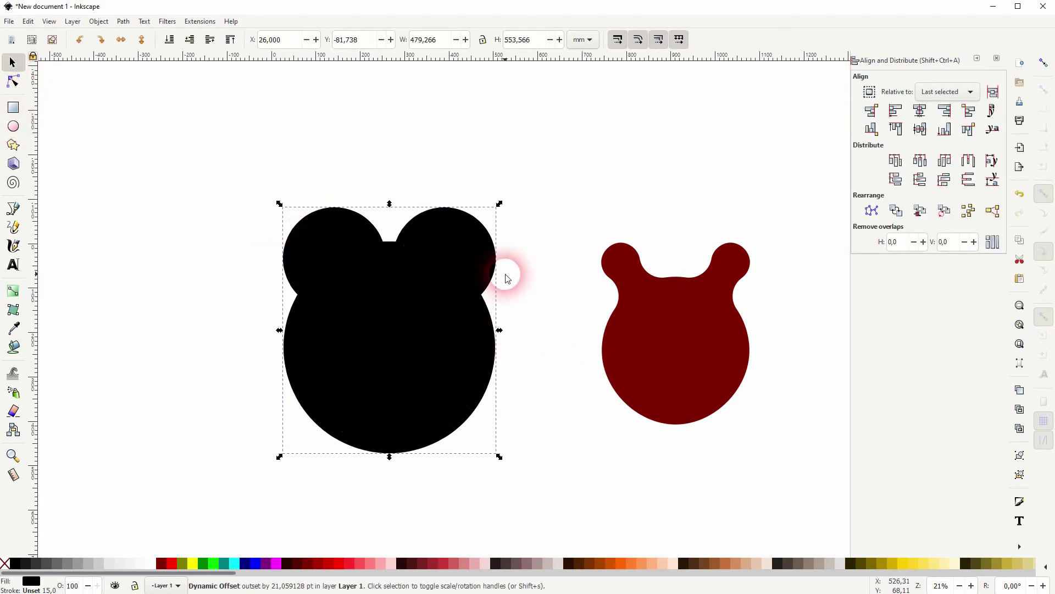
{"action": "left_click", "coordinate": [169, 40]}
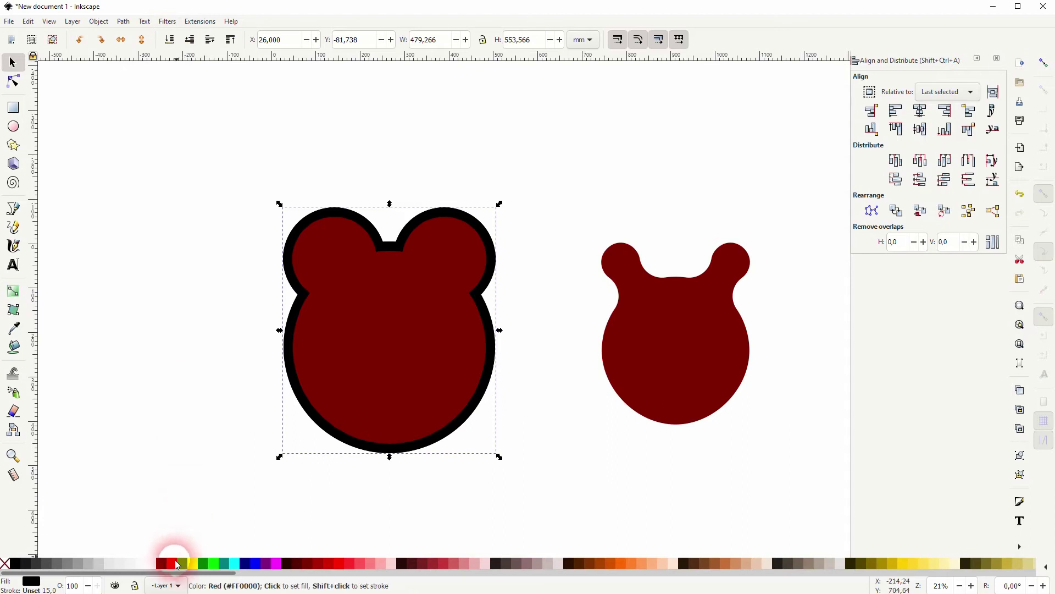
{"action": "left_click", "coordinate": [125, 21]}
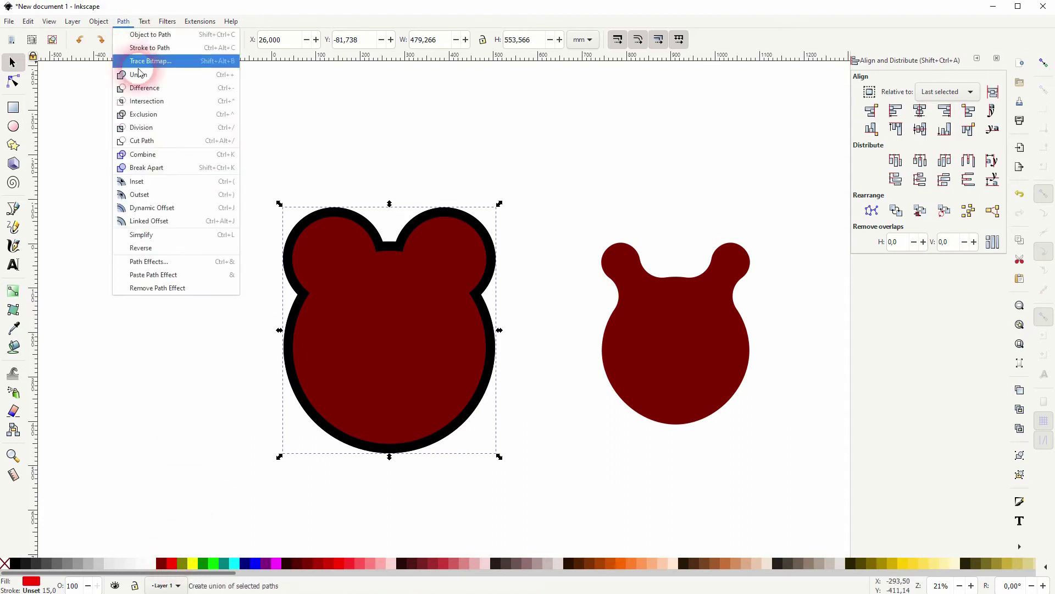
{"action": "left_click", "coordinate": [164, 208]}
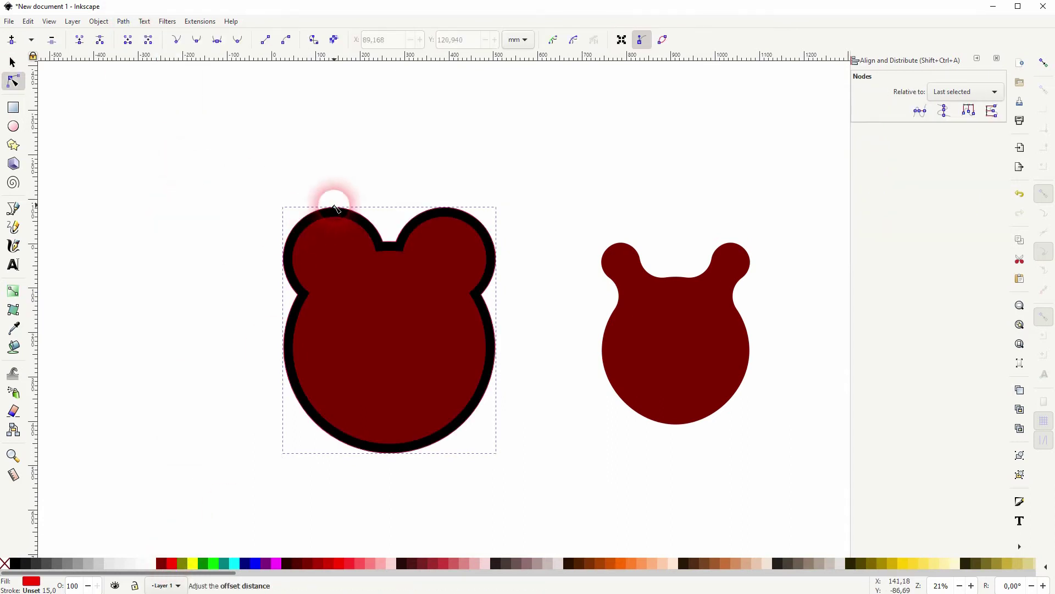
{"action": "left_click_drag", "start_coordinate": [336, 205], "coordinate": [335, 200]}
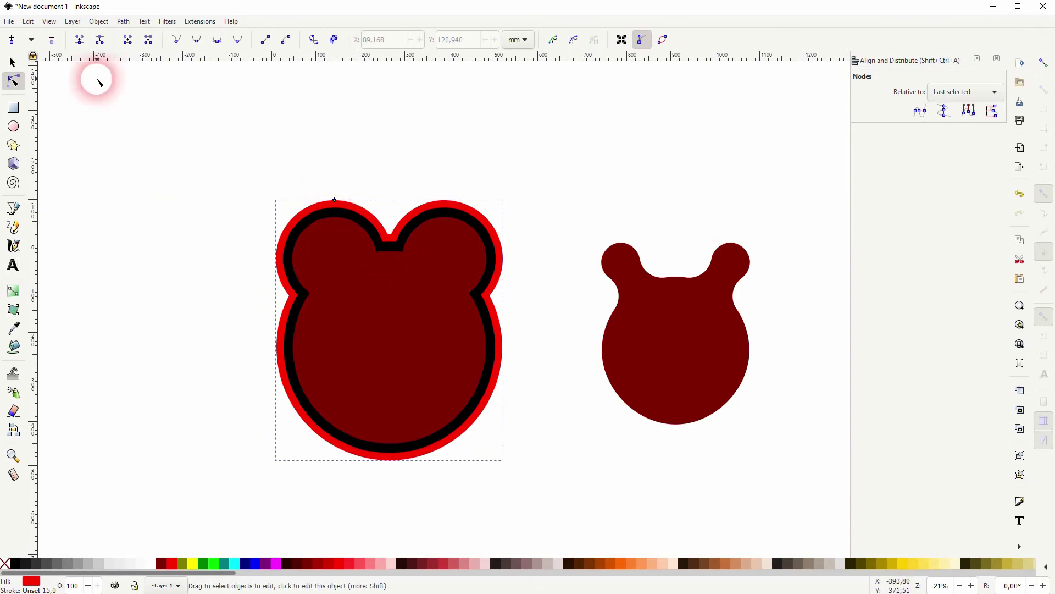
{"action": "left_click", "coordinate": [13, 64]}
{"action": "left_click", "coordinate": [555, 488]}
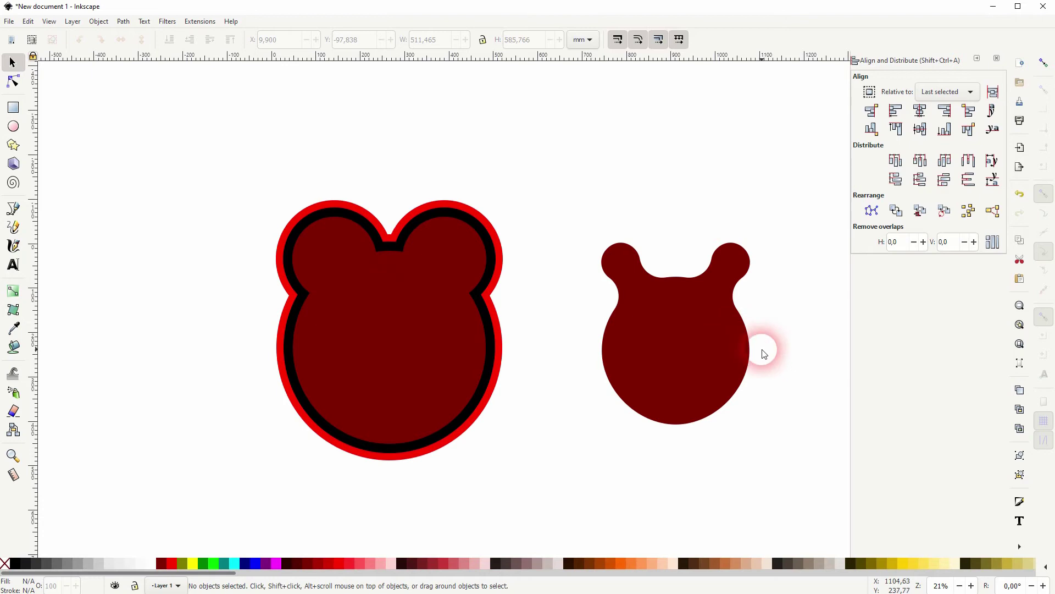
Type OFFSET in bold, scale it up about tenfold, and place it beside the small bear.
{"action": "left_click_drag", "start_coordinate": [786, 352], "coordinate": [398, 352]}
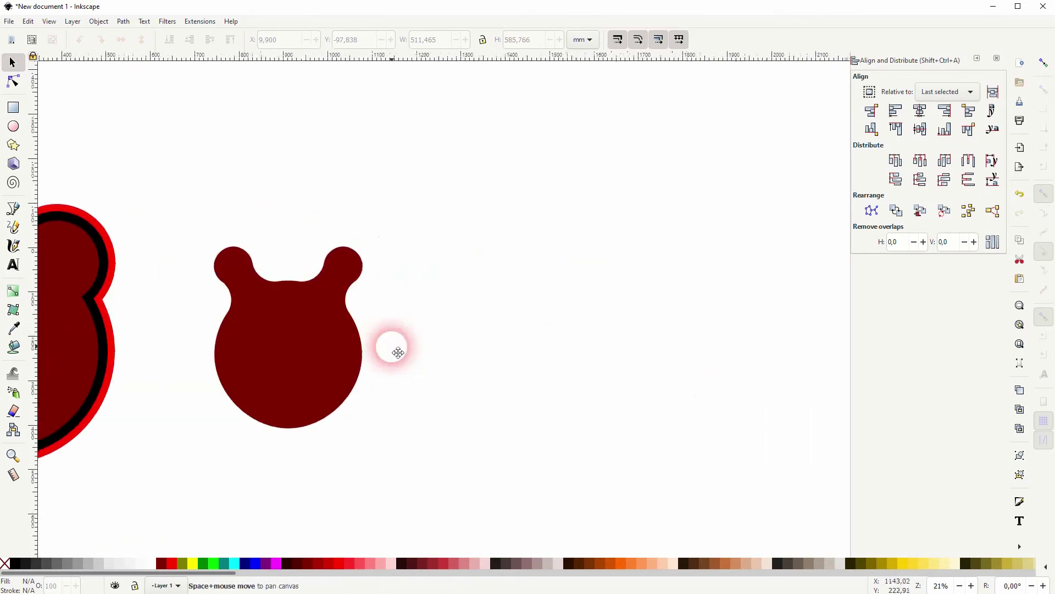
{"action": "left_click", "coordinate": [24, 263]}
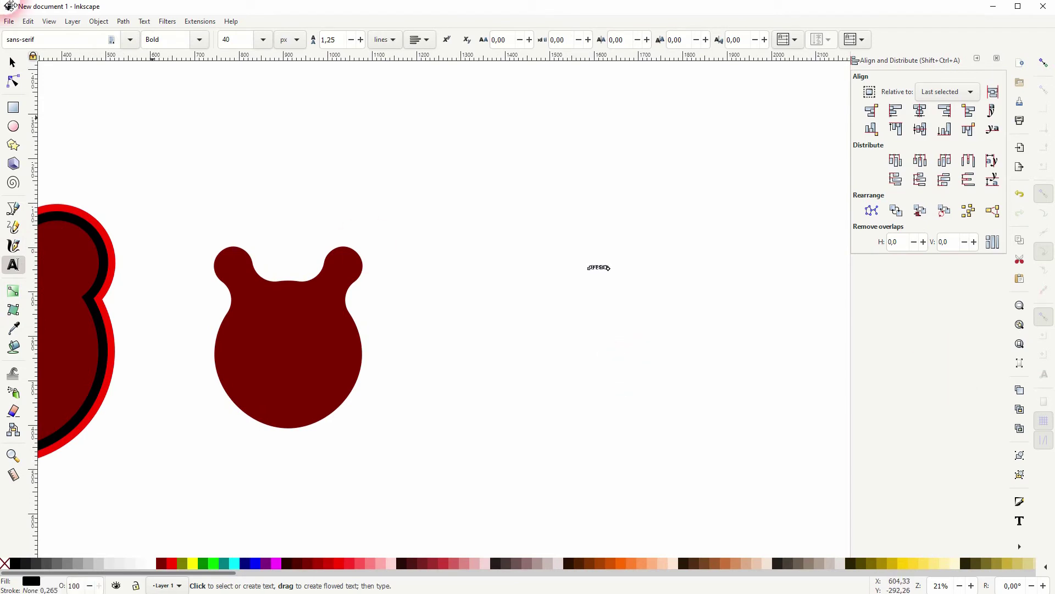
{"action": "left_click", "coordinate": [13, 64]}
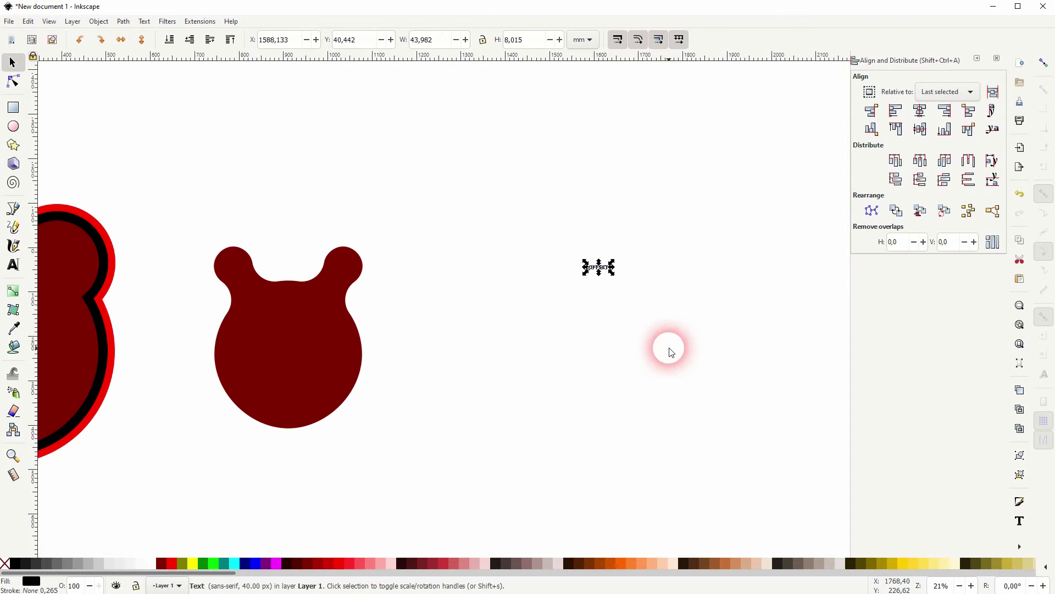
{"action": "left_click_drag", "start_coordinate": [610, 271], "coordinate": [716, 338]}
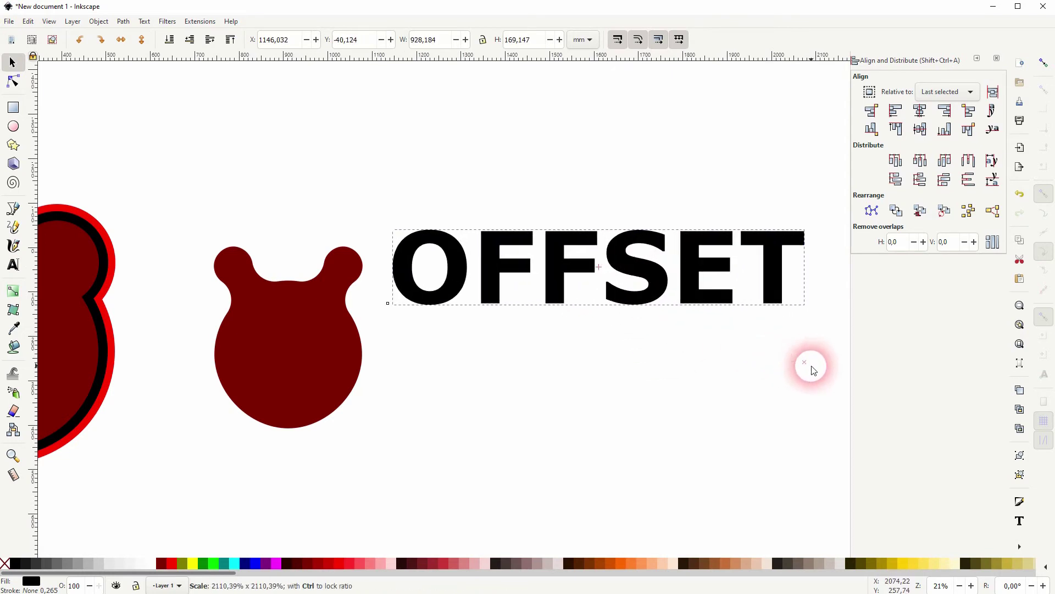
{"action": "left_click_drag", "start_coordinate": [638, 258], "coordinate": [623, 330]}
Enlarge the OFFSET text a little more and move it up and to the right.
{"action": "left_click_drag", "start_coordinate": [729, 290], "coordinate": [769, 281]}
{"action": "left_click", "coordinate": [996, 58]}
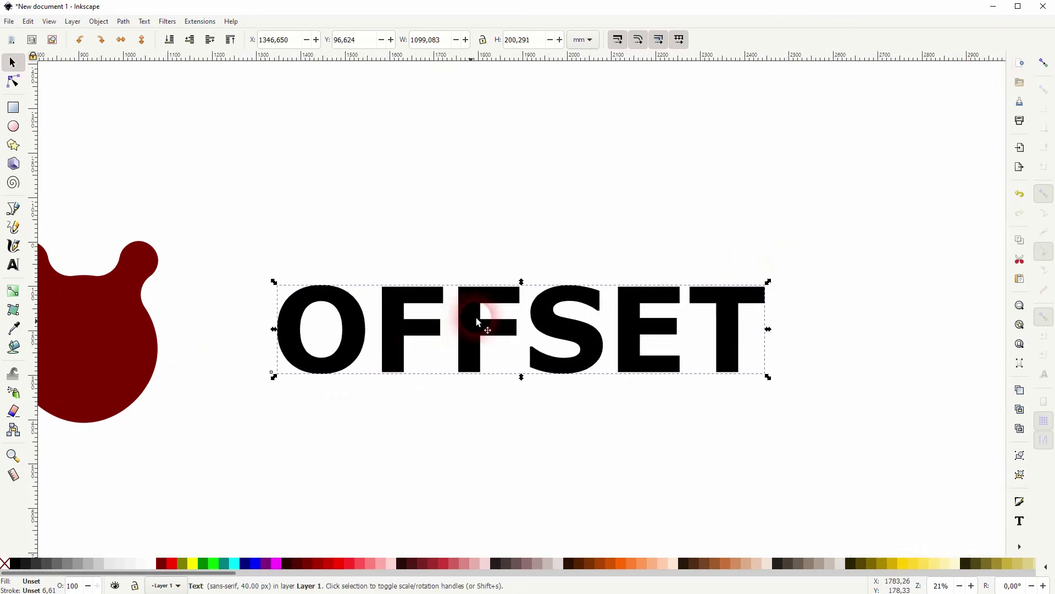
{"action": "left_click_drag", "start_coordinate": [478, 322], "coordinate": [494, 304]}
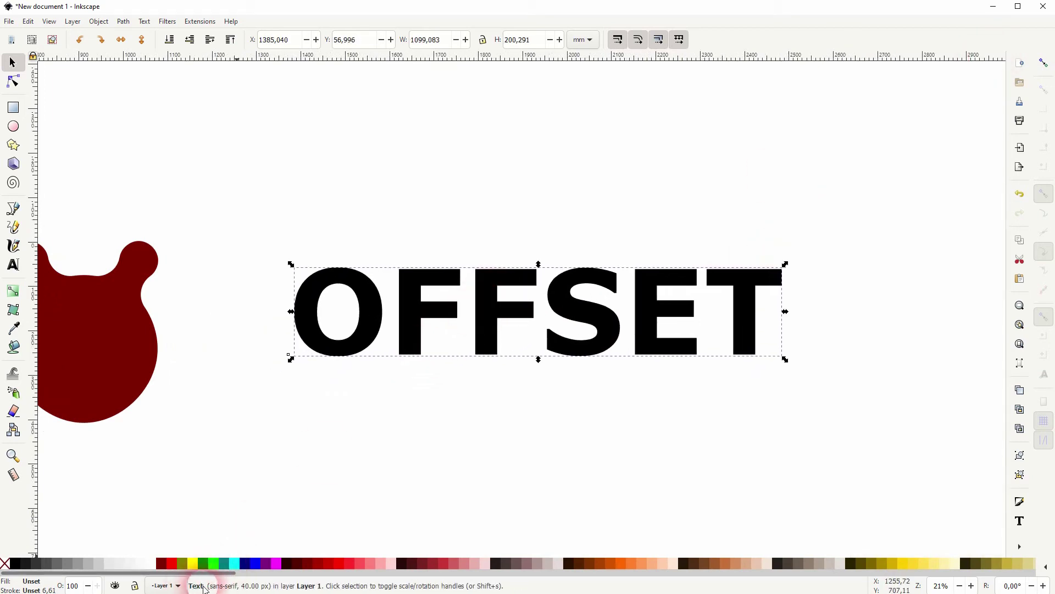
Convert OFFSET to letter outlines, ungroup the six letters, and combine them into one path.
{"action": "left_click", "coordinate": [123, 22]}
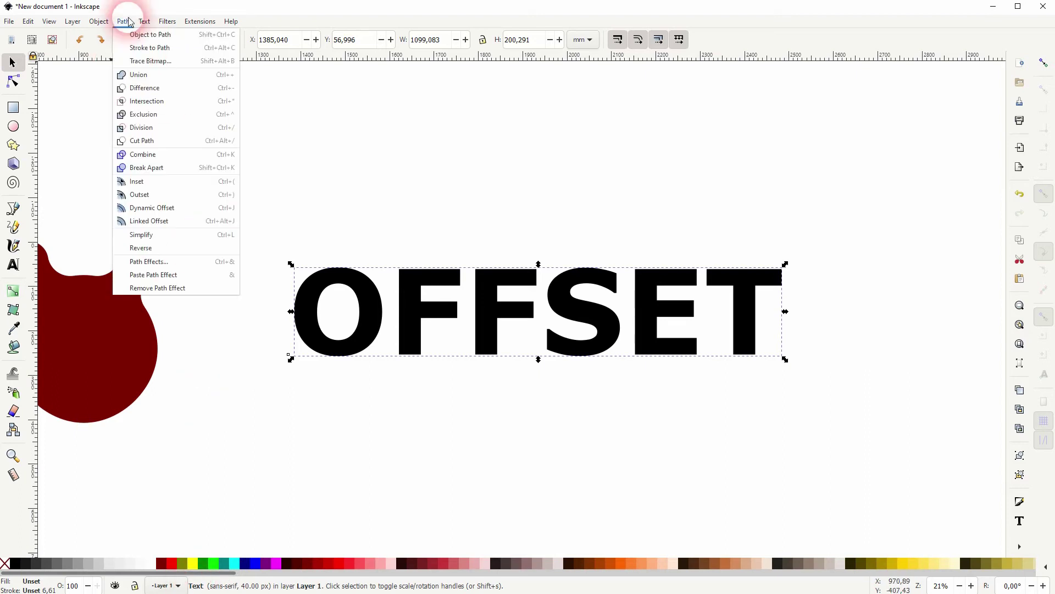
{"action": "left_click", "coordinate": [137, 37]}
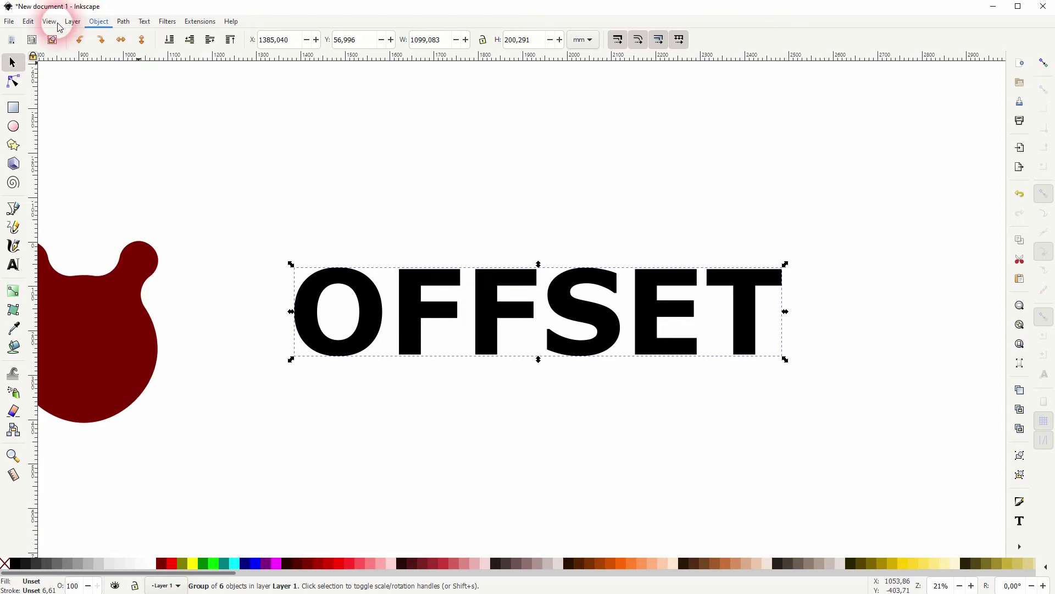
{"action": "left_click", "coordinate": [99, 22]}
{"action": "left_click", "coordinate": [143, 131]}
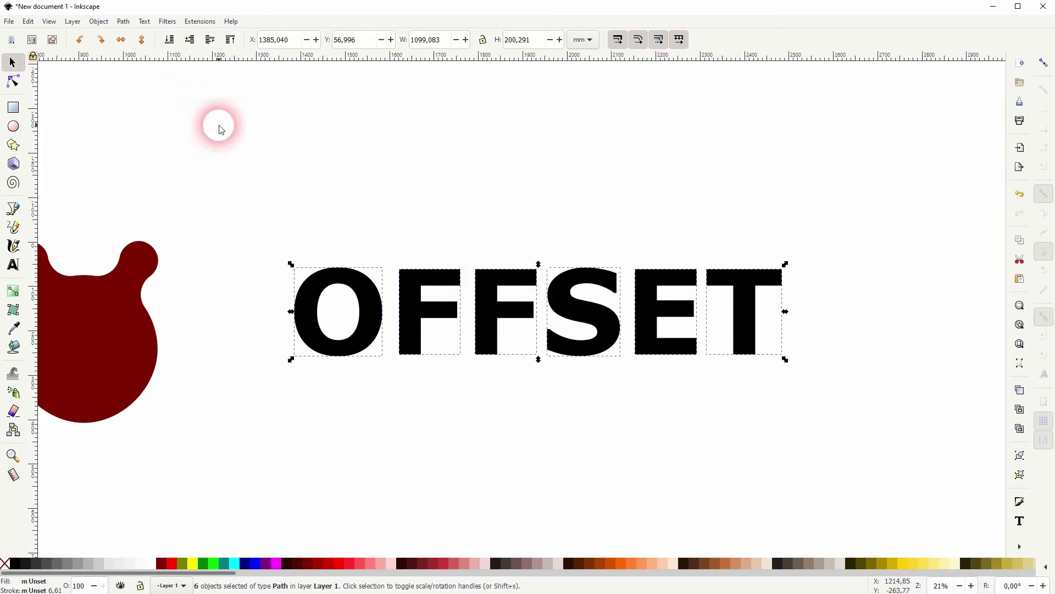
{"action": "left_click", "coordinate": [145, 22]}
{"action": "left_click", "coordinate": [123, 21]}
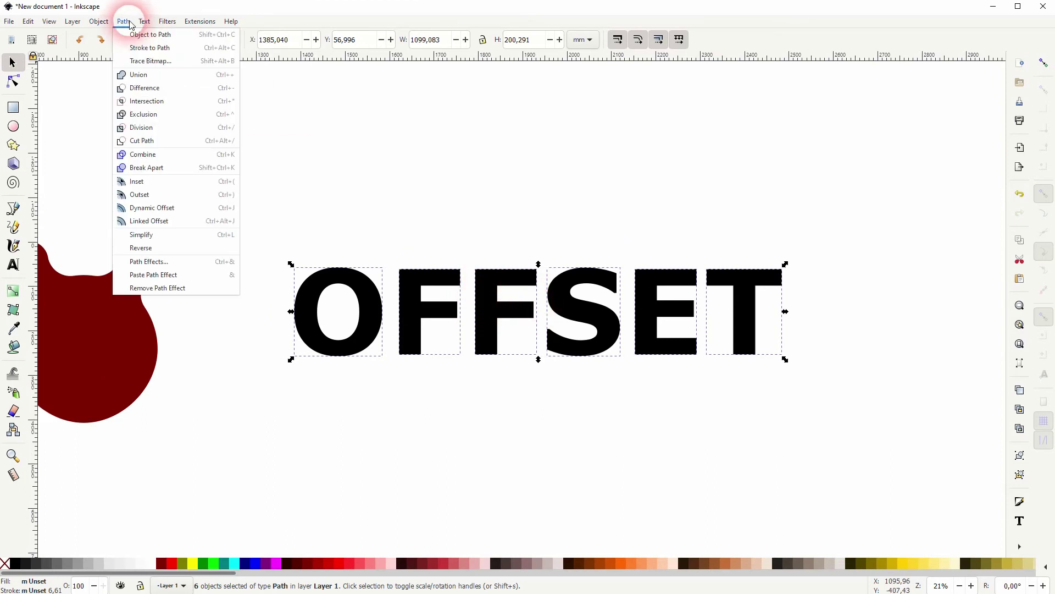
{"action": "left_click", "coordinate": [149, 153]}
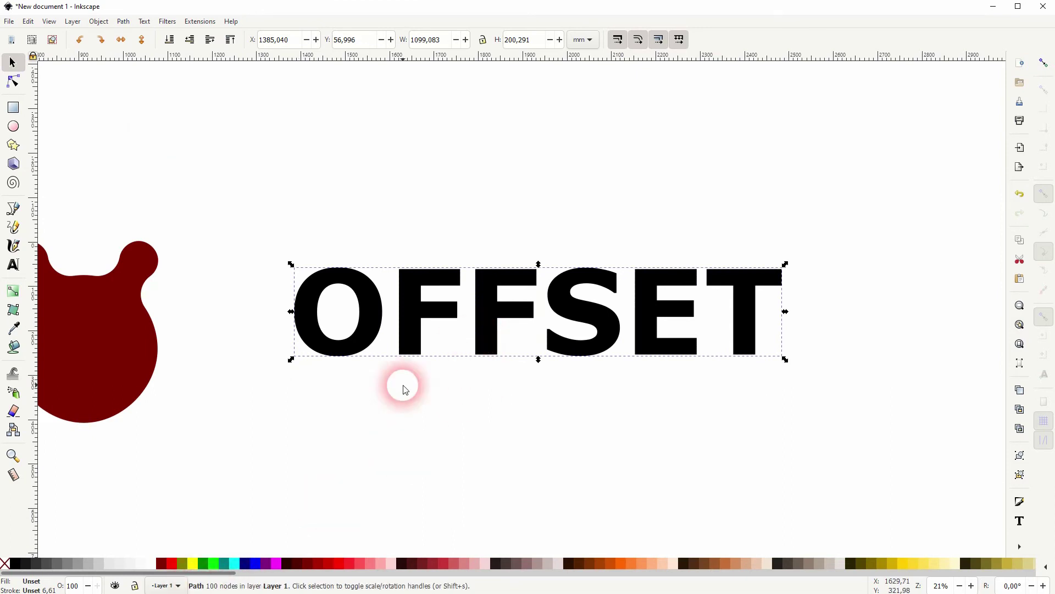
Fill the OFFSET copy maroon, lower it beneath the black letters, and make it a dynamic offset.
{"action": "left_click_drag", "start_coordinate": [446, 306], "coordinate": [478, 377]}
{"action": "key", "text": "ctrl+z"}
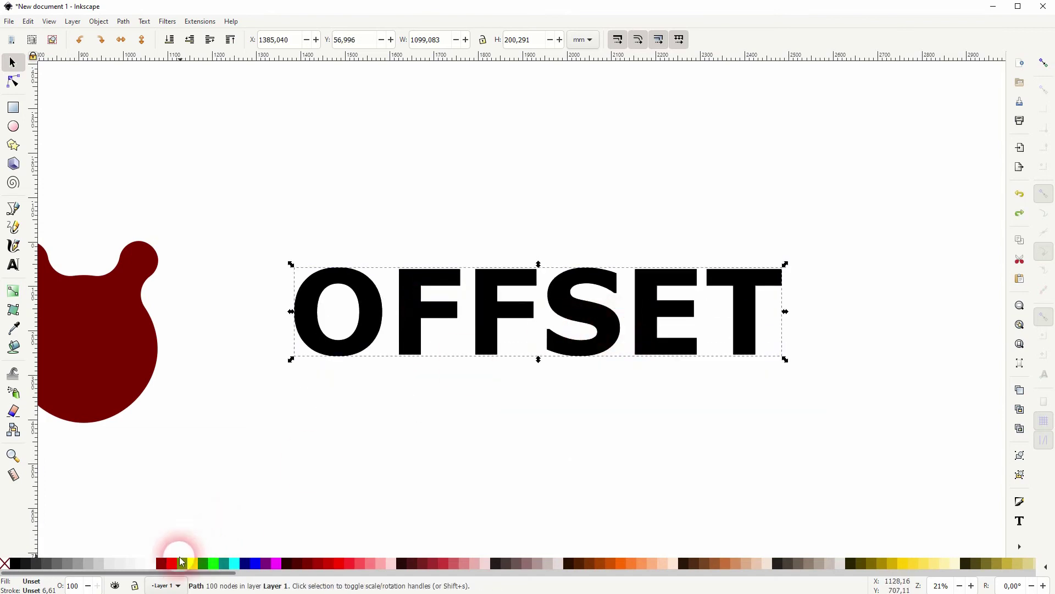
{"action": "left_click", "coordinate": [159, 564]}
{"action": "left_click", "coordinate": [168, 44]}
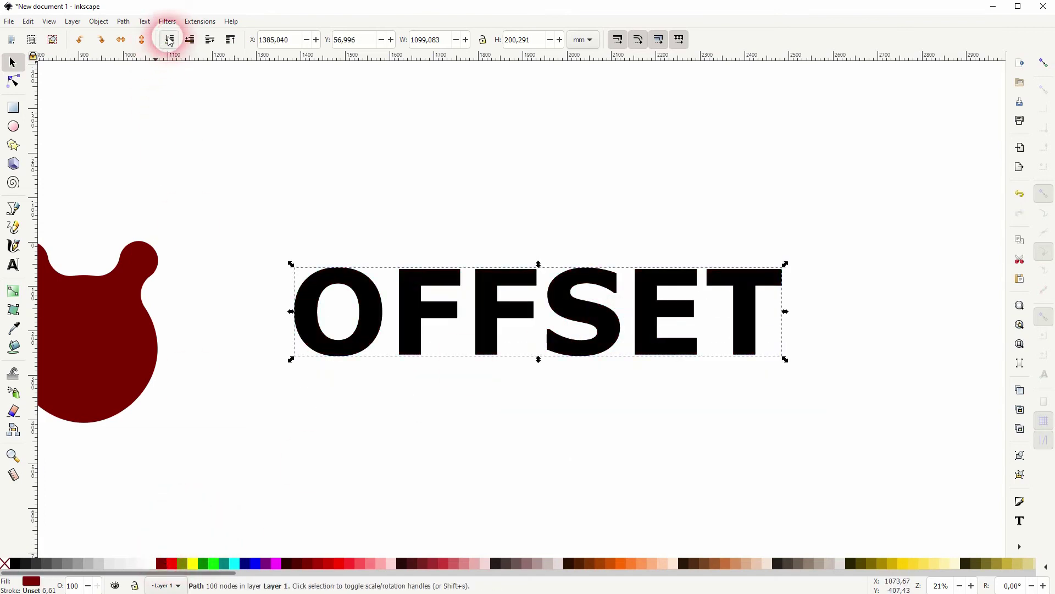
{"action": "left_click", "coordinate": [124, 21]}
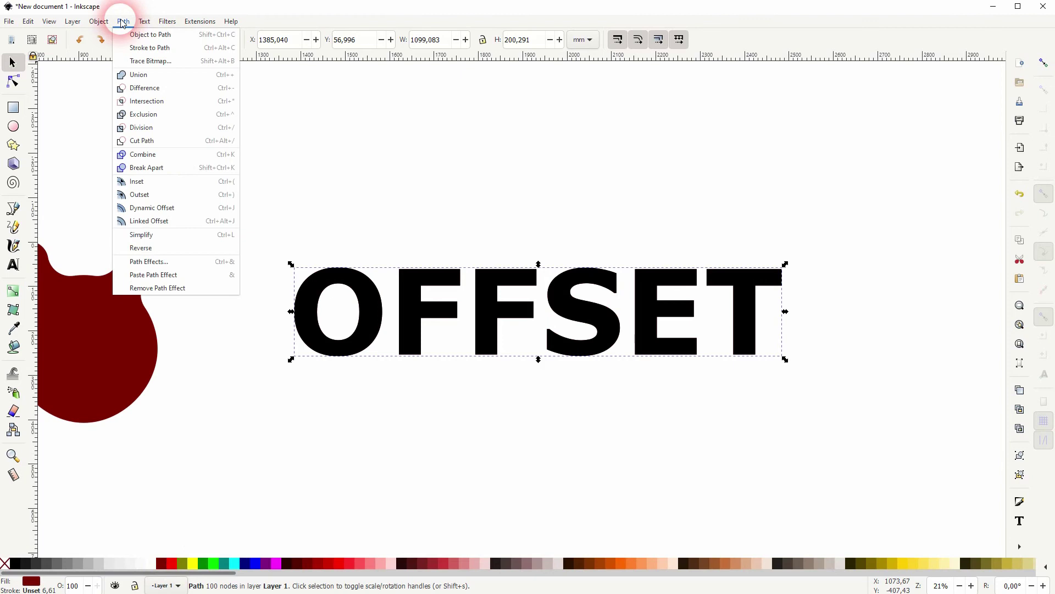
{"action": "left_click", "coordinate": [165, 207]}
Drag the maroon offset outward to about 5.74 pt, thickening the outline around the letters.
{"action": "left_click_drag", "start_coordinate": [341, 270], "coordinate": [340, 266]}
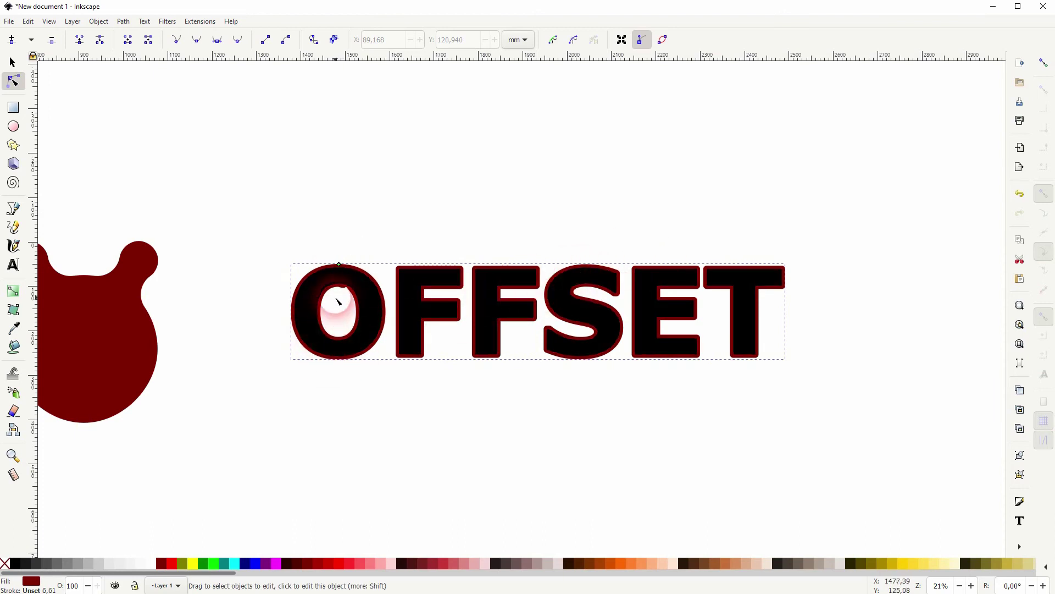
{"action": "scroll", "coordinate": [337, 301], "scroll_direction": "up", "scroll_amount": 5}
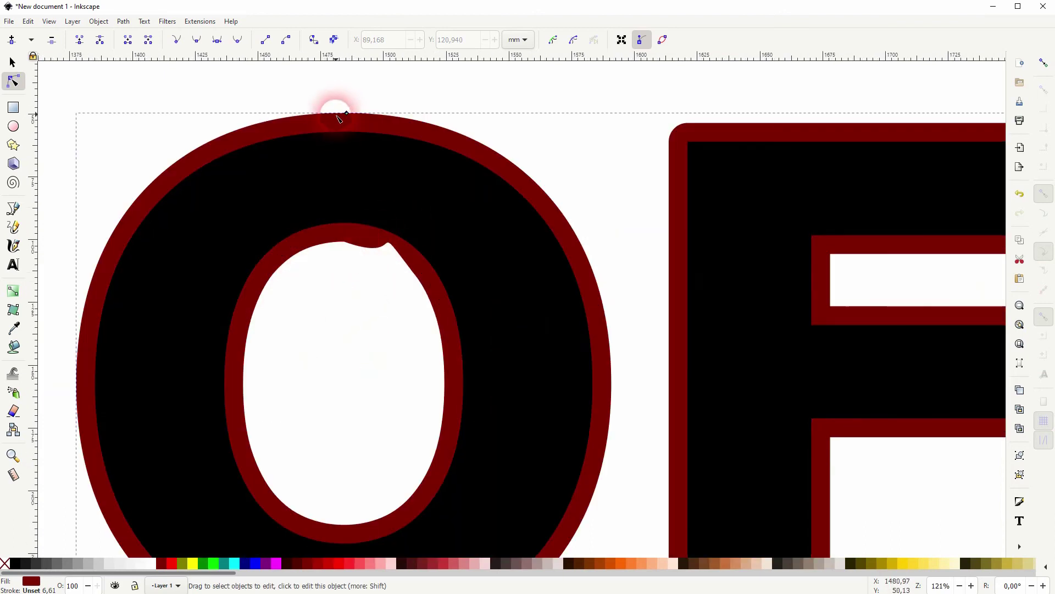
{"action": "mouse_move", "coordinate": [347, 116]}
{"action": "left_mouse_down"}
{"action": "mouse_move", "coordinate": [348, 78]}
{"action": "mouse_move", "coordinate": [348, 117]}
{"action": "left_mouse_up"}
{"action": "scroll", "coordinate": [448, 264], "scroll_direction": "down", "scroll_amount": 6}
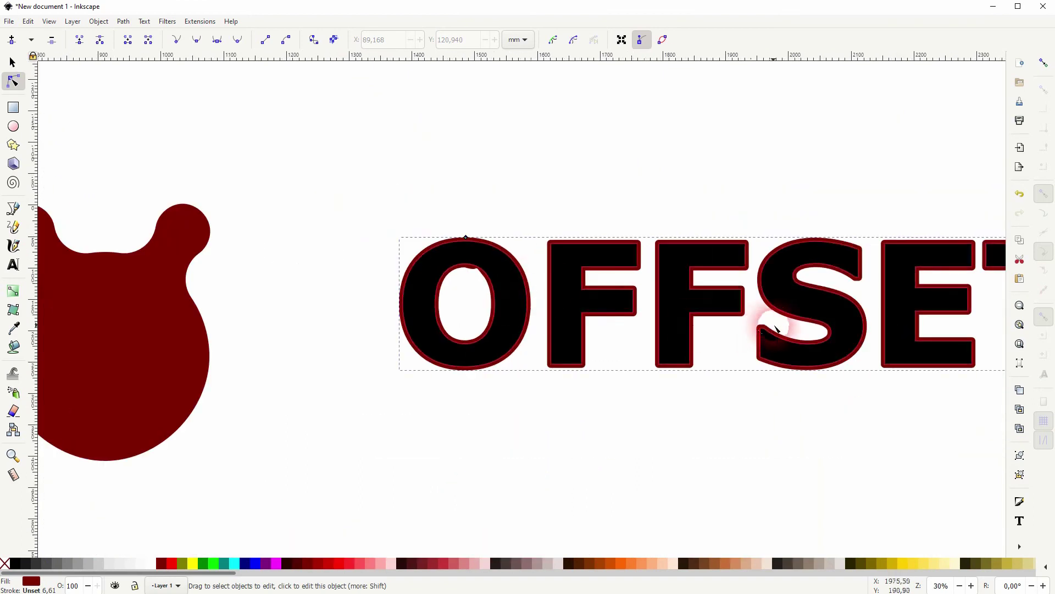
{"action": "scroll", "coordinate": [431, 329], "scroll_direction": "up", "scroll_amount": 1}
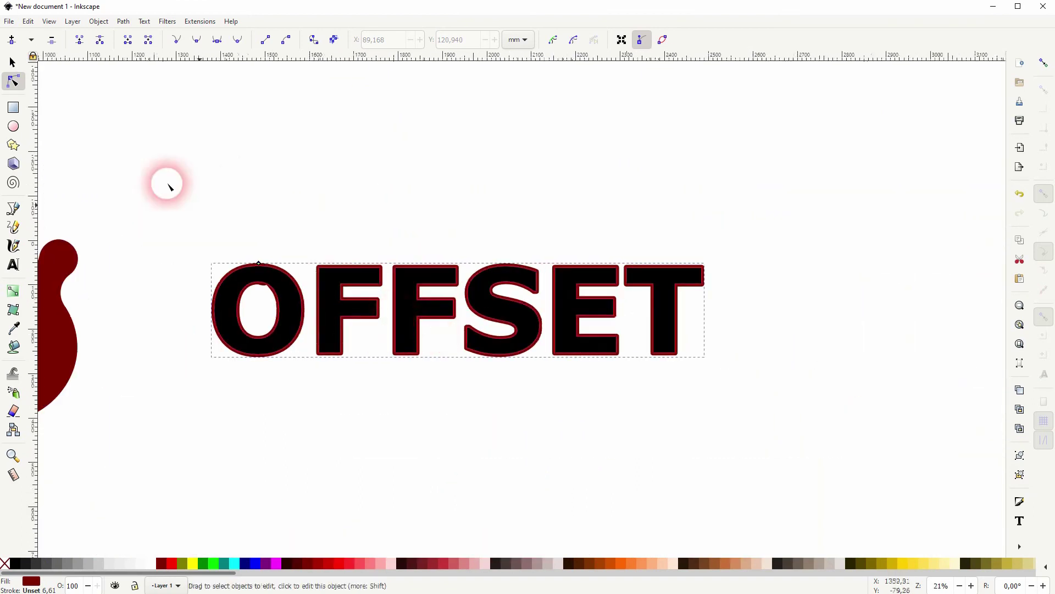
{"action": "left_click", "coordinate": [12, 63]}
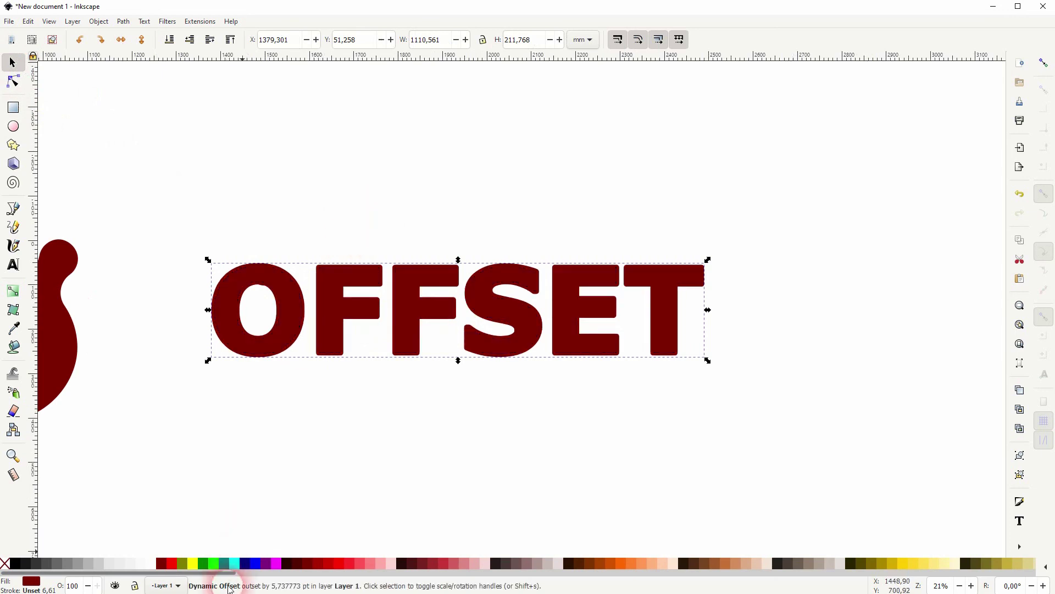
Fill the top copy bright red, send it to the bottom, and widen it as a dynamic offset.
{"action": "left_click", "coordinate": [167, 563]}
{"action": "left_click", "coordinate": [169, 40]}
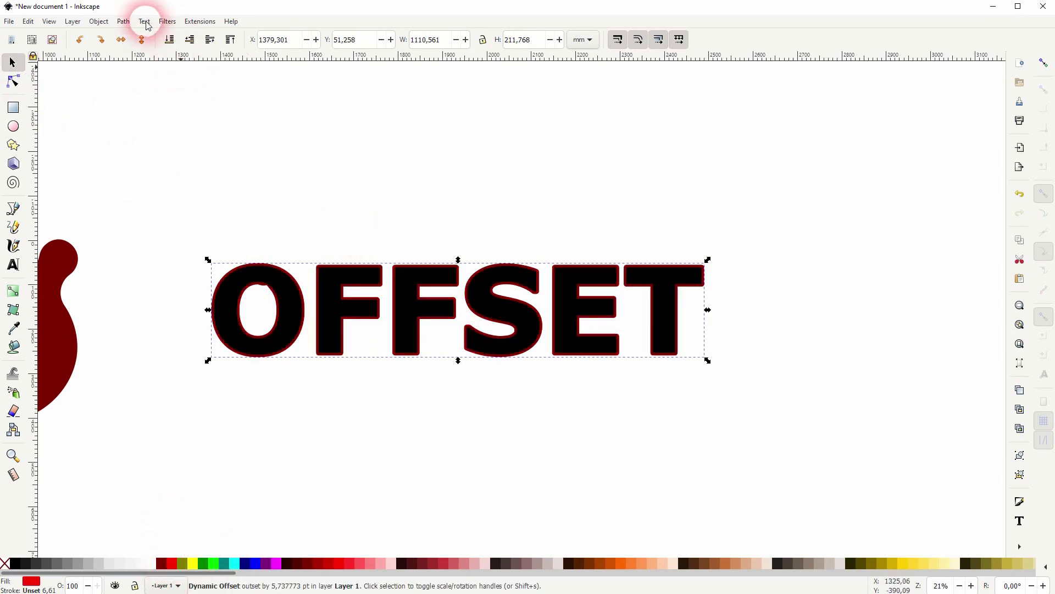
{"action": "left_click", "coordinate": [124, 21]}
{"action": "left_click", "coordinate": [170, 221]}
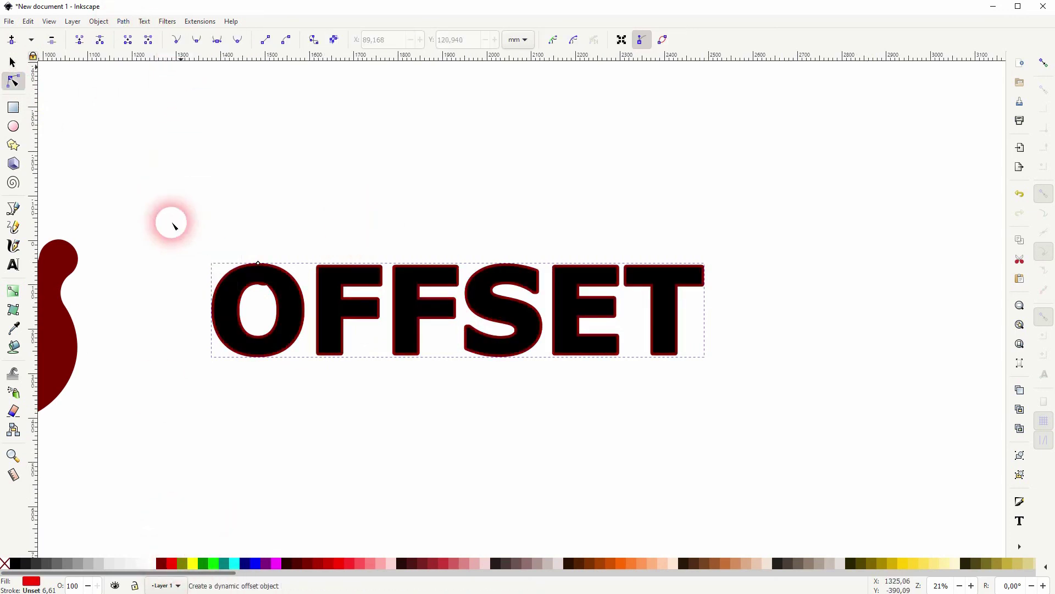
{"action": "mouse_move", "coordinate": [262, 266]}
{"action": "left_mouse_down"}
{"action": "mouse_move", "coordinate": [256, 245]}
{"action": "mouse_move", "coordinate": [255, 258]}
{"action": "left_mouse_up"}
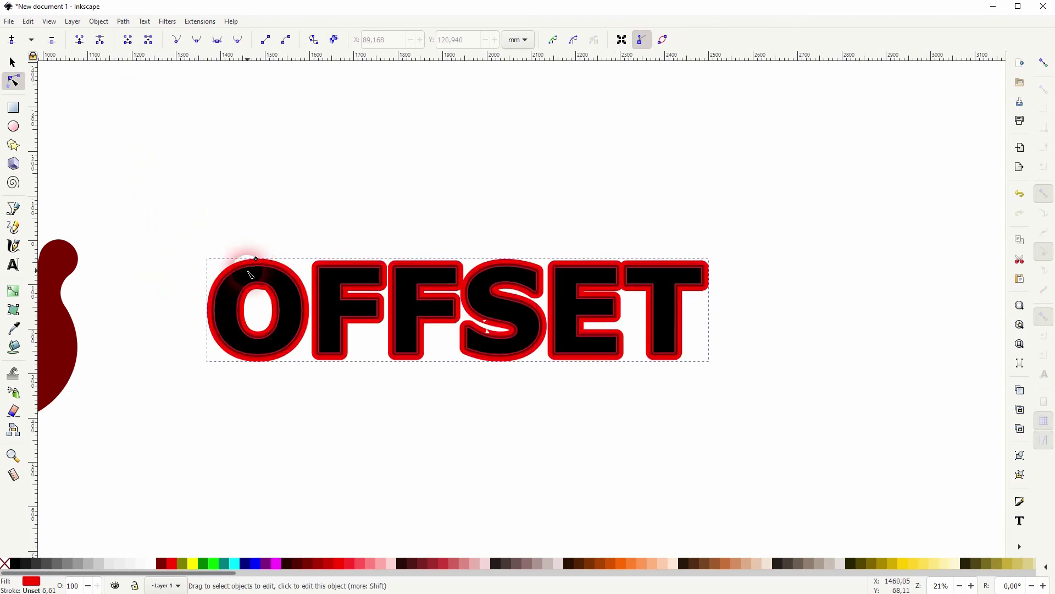
{"action": "scroll", "coordinate": [239, 291], "scroll_direction": "up", "scroll_amount": 4}
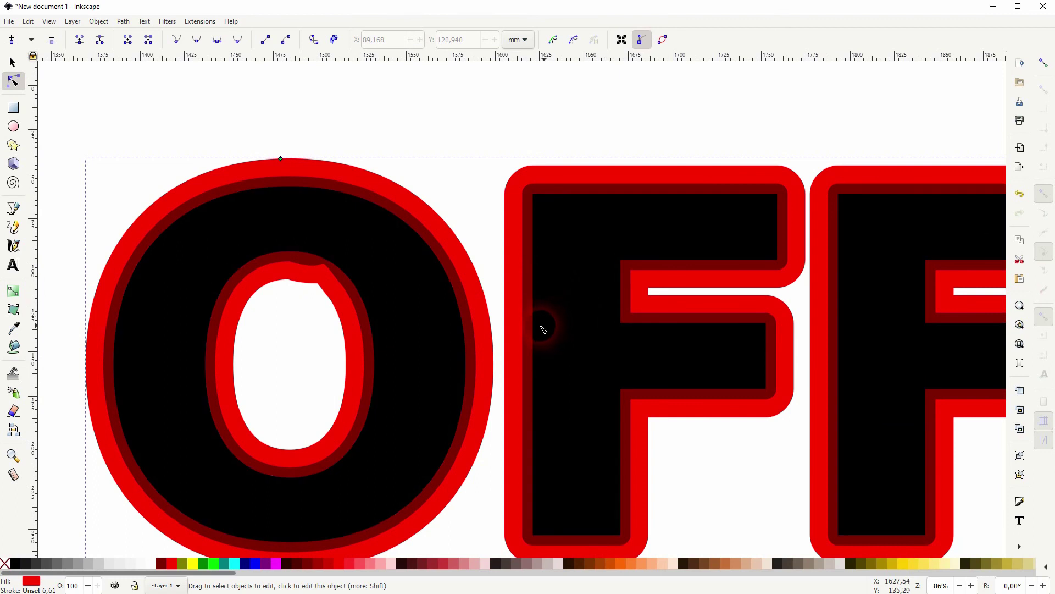
{"action": "scroll", "coordinate": [540, 329], "scroll_direction": "down", "scroll_amount": 4}
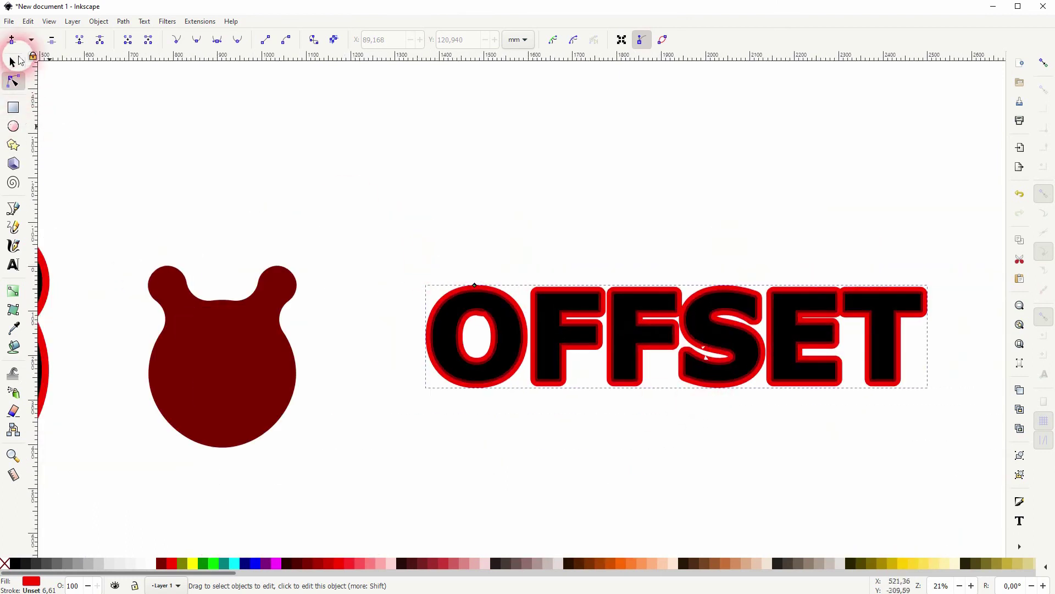
{"action": "left_click", "coordinate": [14, 63]}
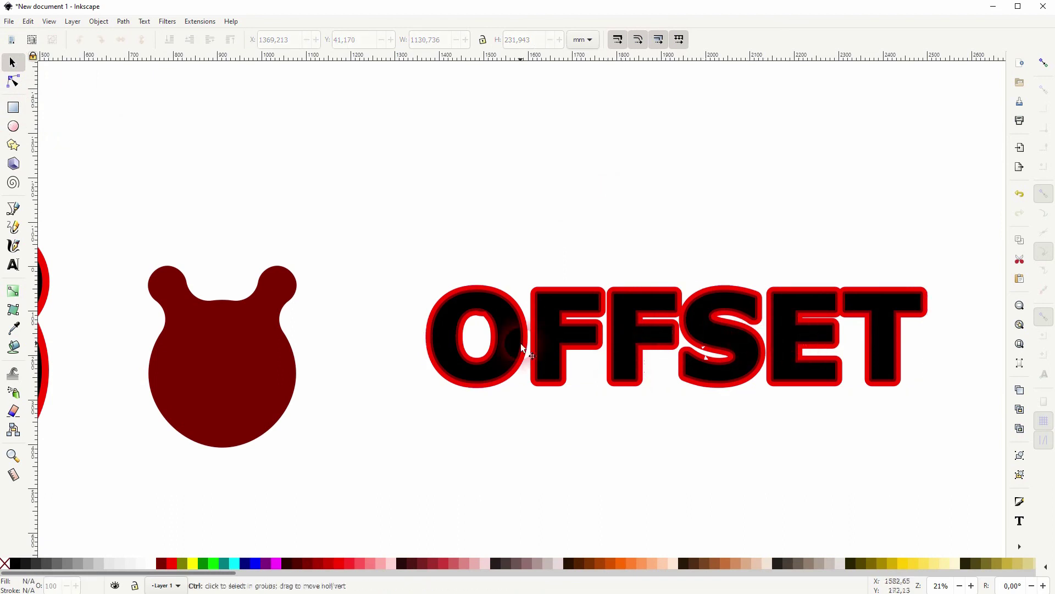
{"action": "scroll", "coordinate": [514, 352], "scroll_direction": "down", "scroll_amount": 1, "text": "ctrl"}
{"action": "scroll", "coordinate": [342, 387], "scroll_direction": "left", "scroll_amount": 1}
{"action": "scroll", "coordinate": [342, 386], "scroll_direction": "left", "scroll_amount": 2}
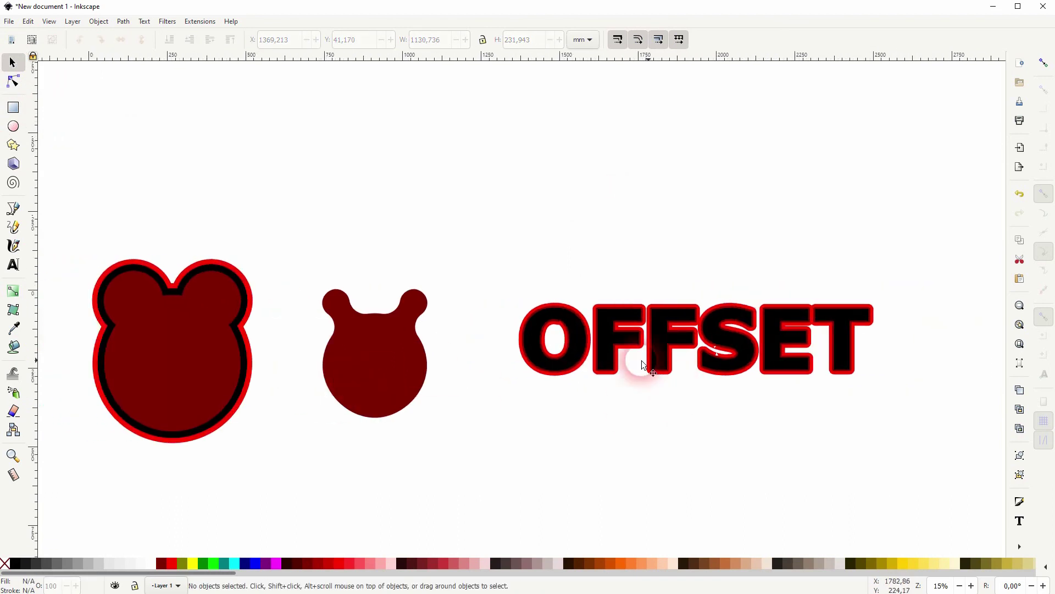
{"action": "left_click", "coordinate": [209, 360]}
{"action": "left_click", "coordinate": [320, 470]}
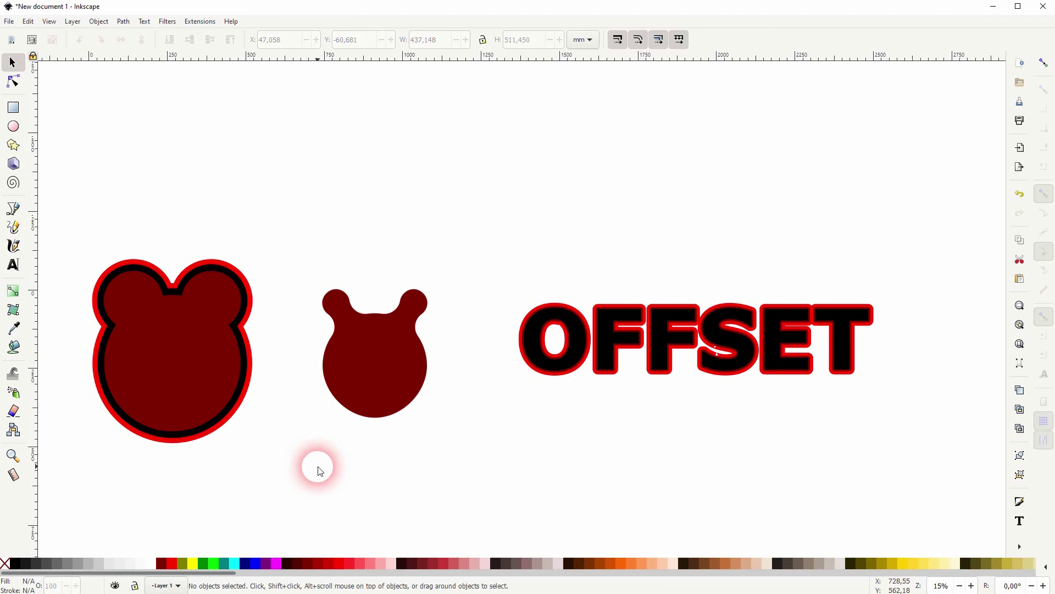